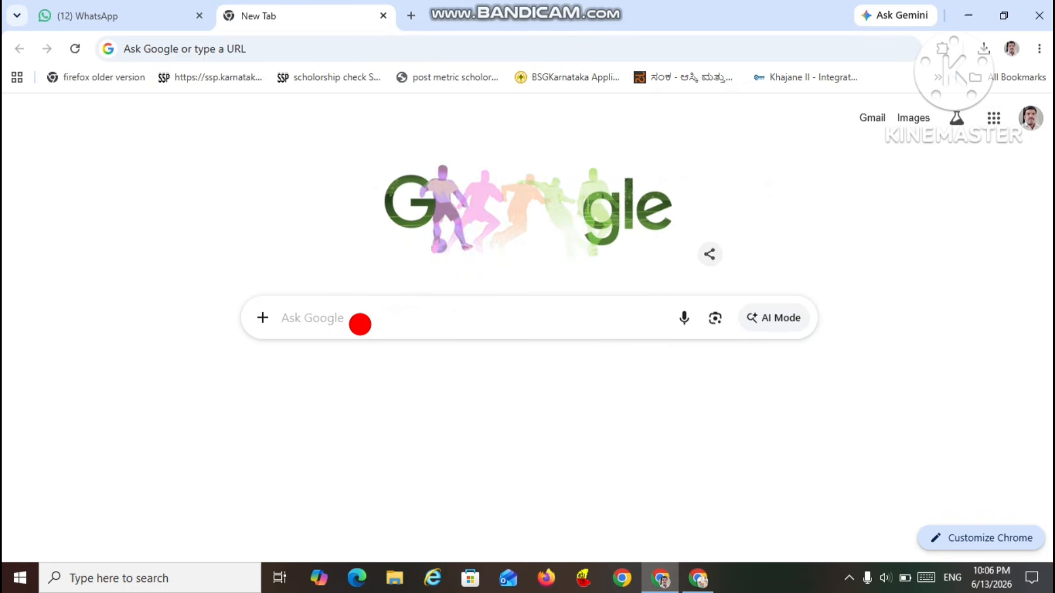
Search Google for "geoimgr free" and open the GeoImgr photo geotagging tool
{"action": "left_click", "coordinate": [360, 324]}
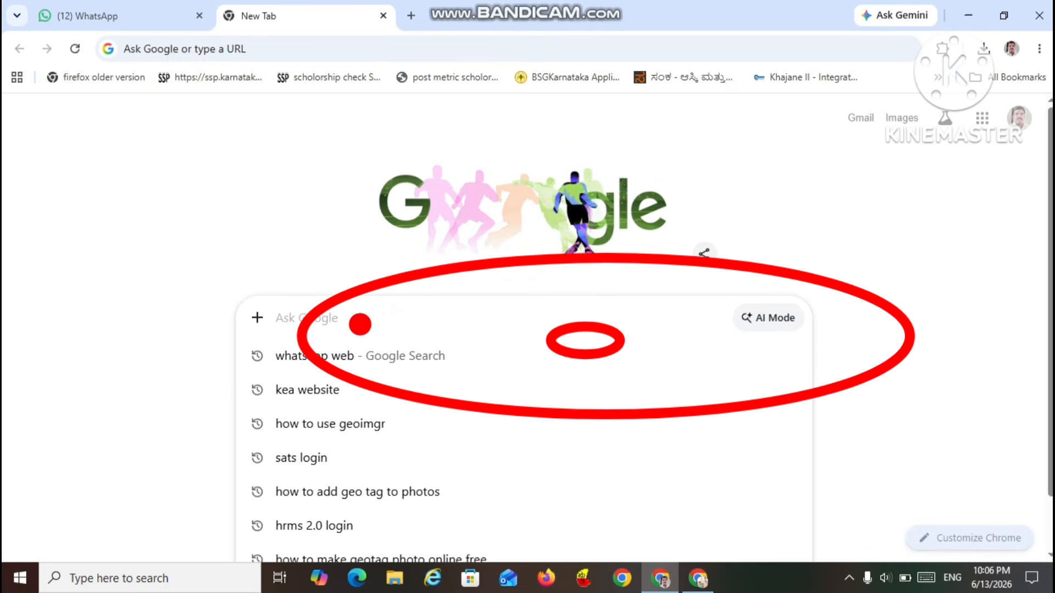
{"action": "type", "text": "GE"}
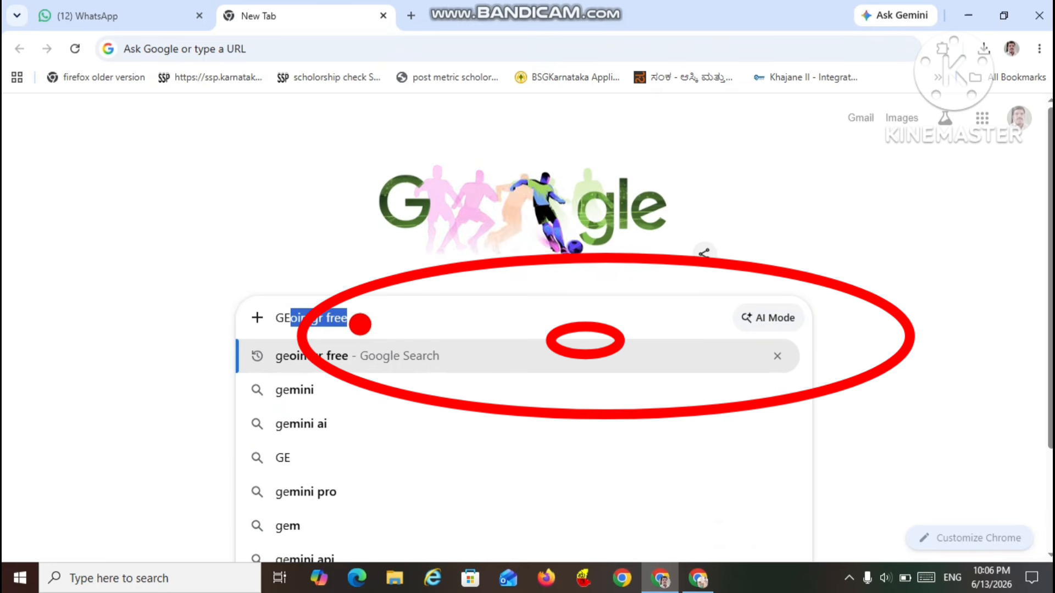
{"action": "type", "text": "OI"}
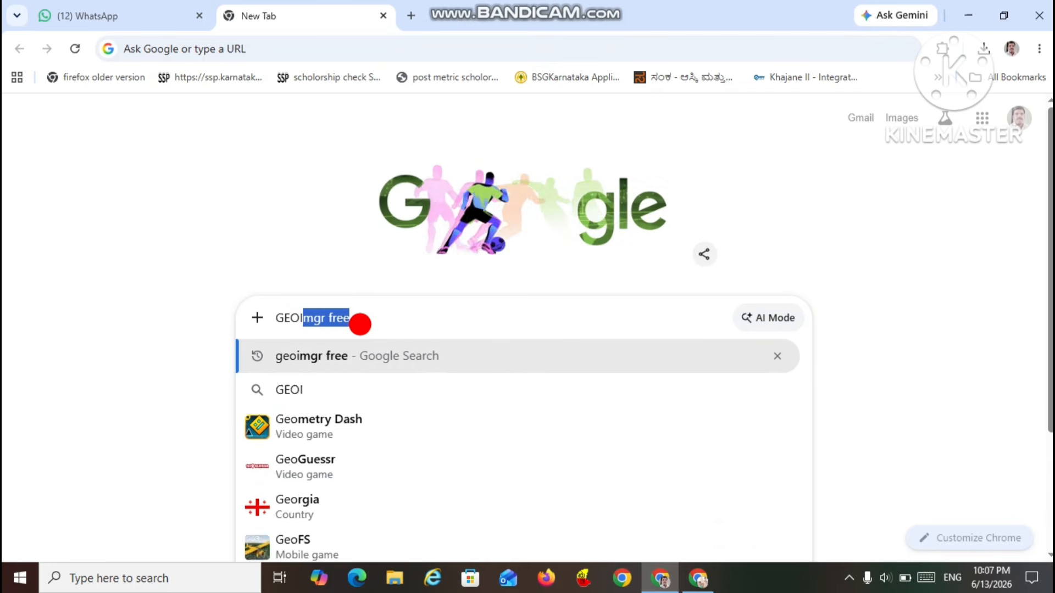
{"action": "type", "text": "MGR"}
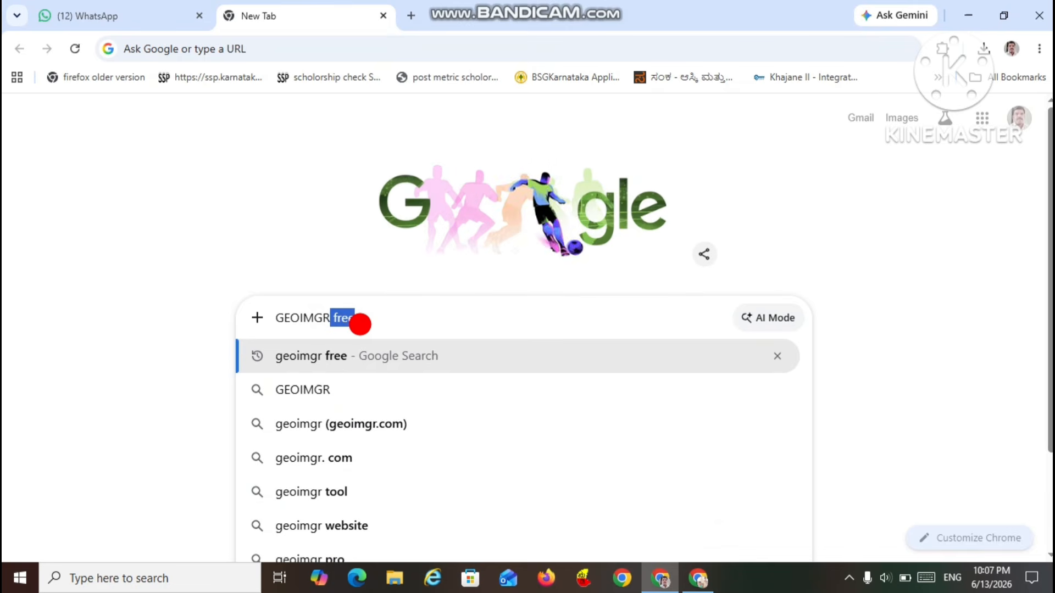
{"action": "left_click", "coordinate": [339, 356]}
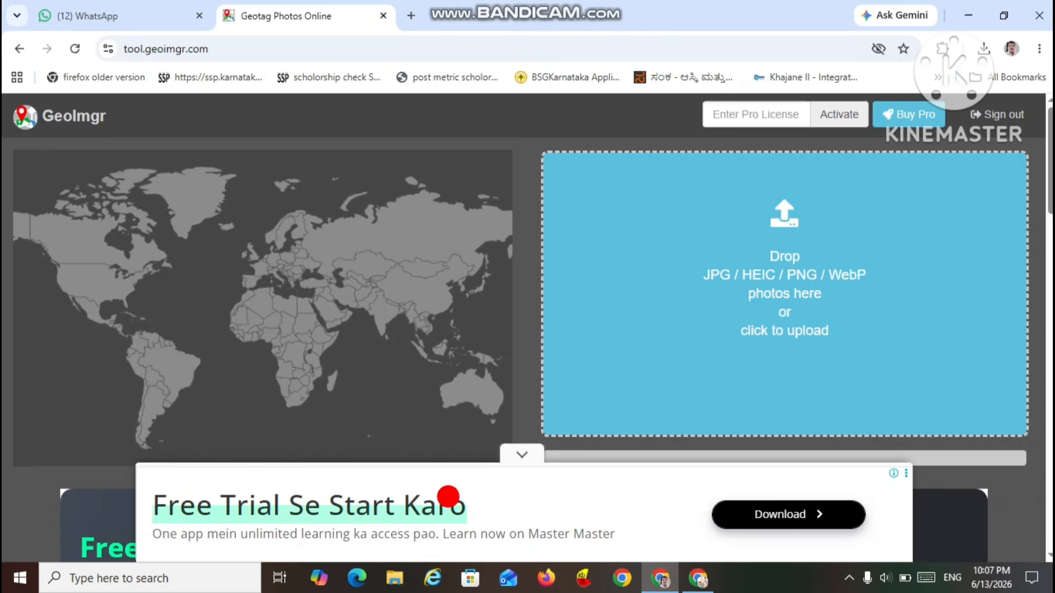
{"action": "left_click", "coordinate": [522, 449]}
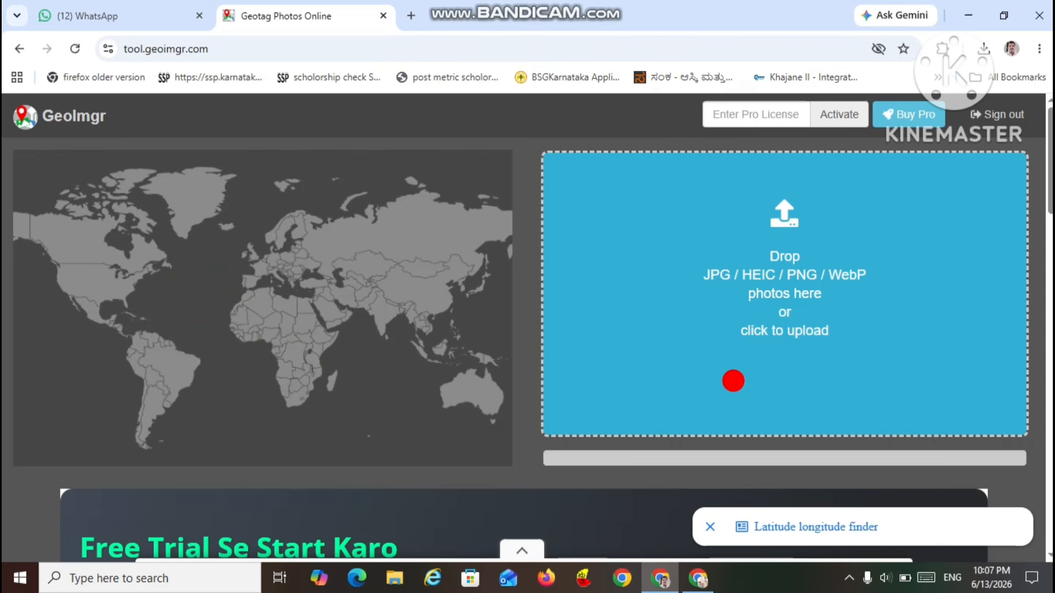
{"action": "left_click", "coordinate": [794, 318]}
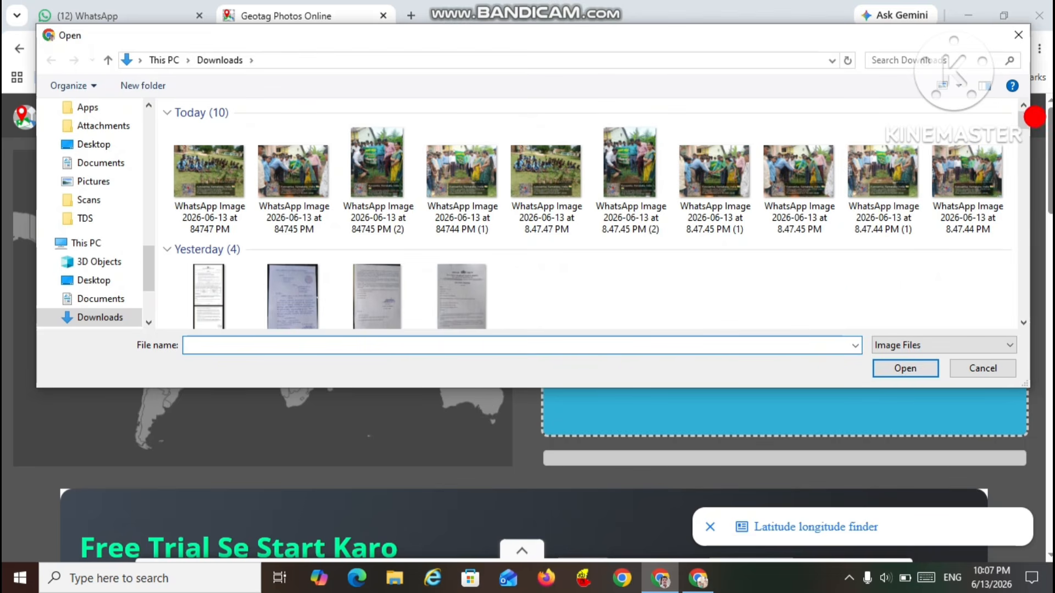
{"action": "left_click_drag", "start_coordinate": [1025, 125], "coordinate": [1017, 185]}
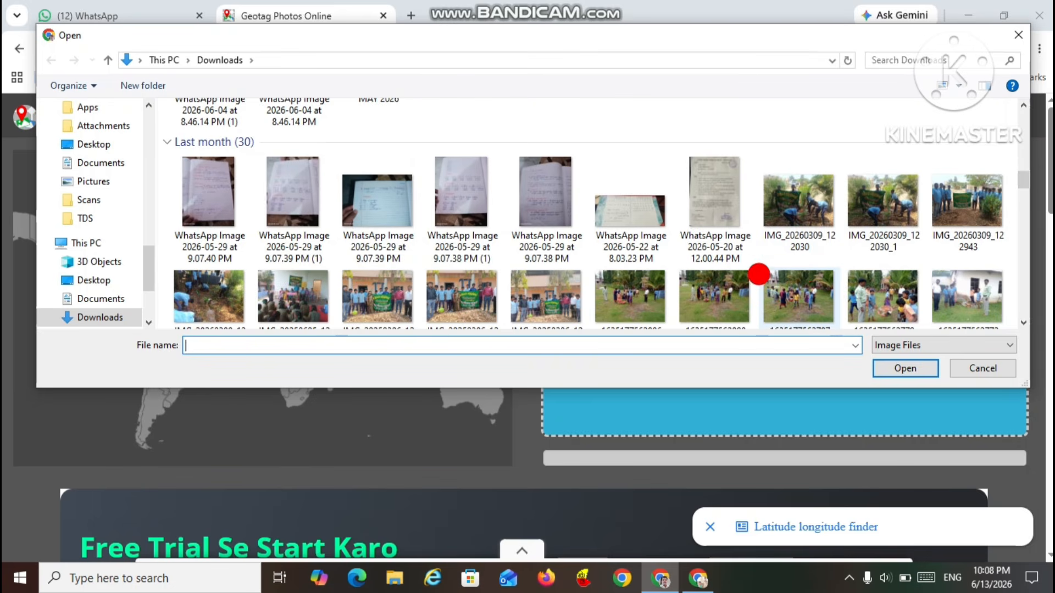
{"action": "left_click", "coordinate": [571, 285]}
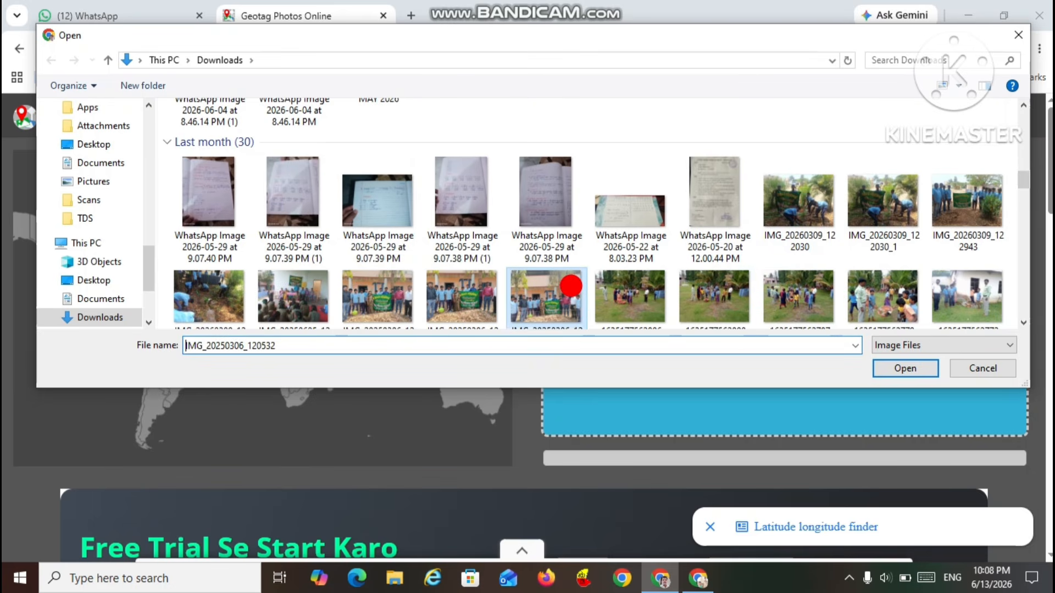
{"action": "left_click", "coordinate": [646, 280]}
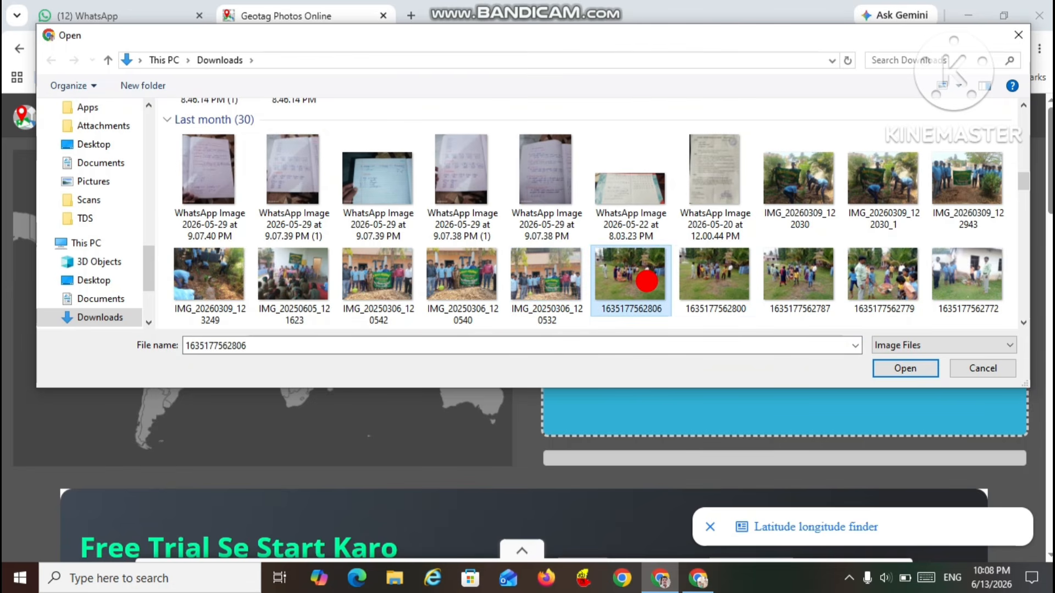
{"action": "left_click", "coordinate": [869, 287]}
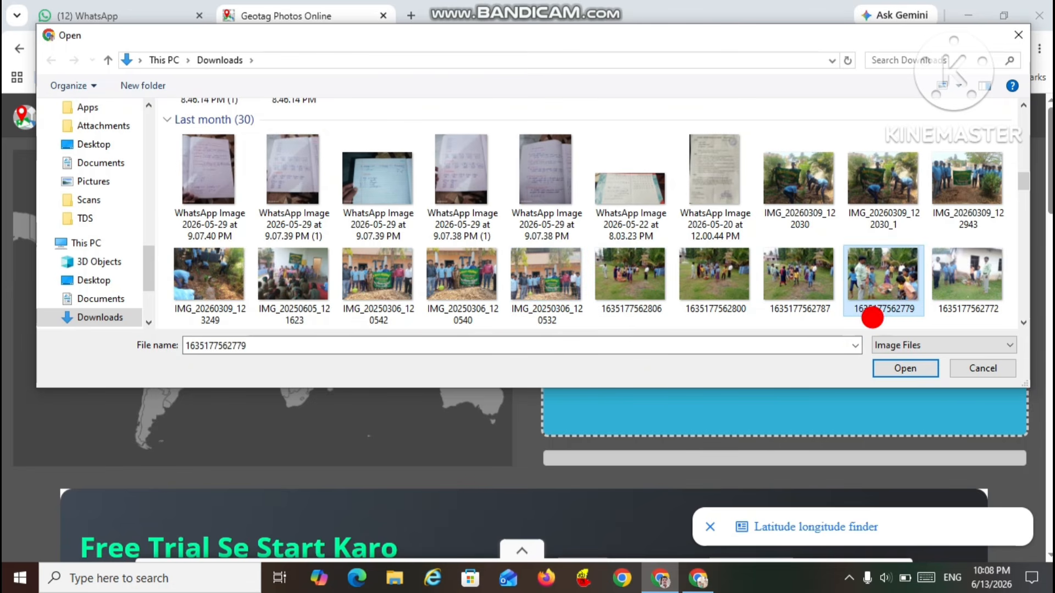
{"action": "left_click", "coordinate": [884, 364]}
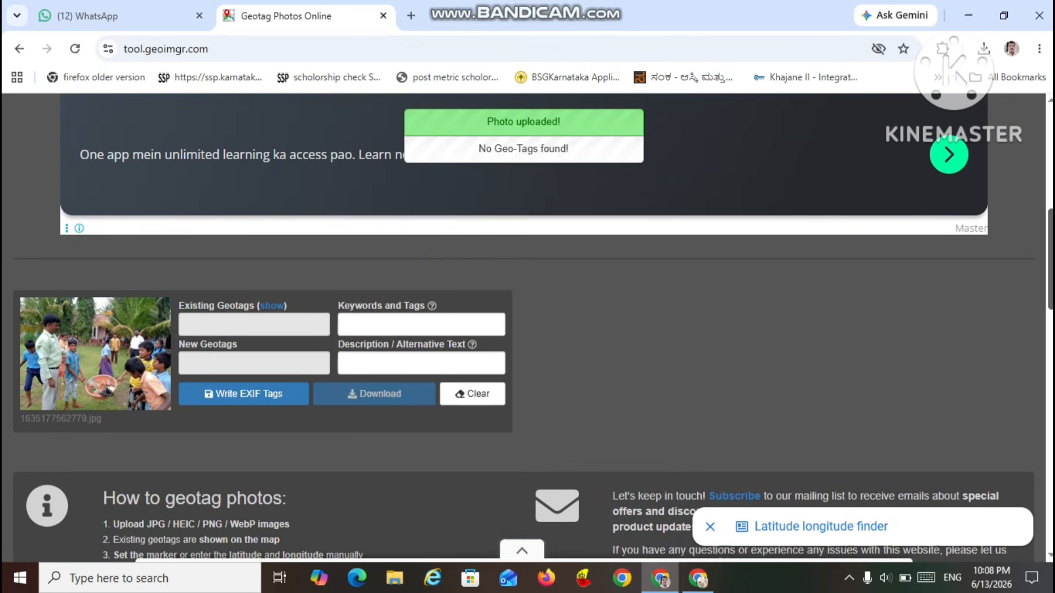
Move the map's location marker to central India, at about latitude 18.65 and longitude 77.70
{"action": "scroll", "coordinate": [523, 328], "scroll_direction": "up", "scroll_amount": 6}
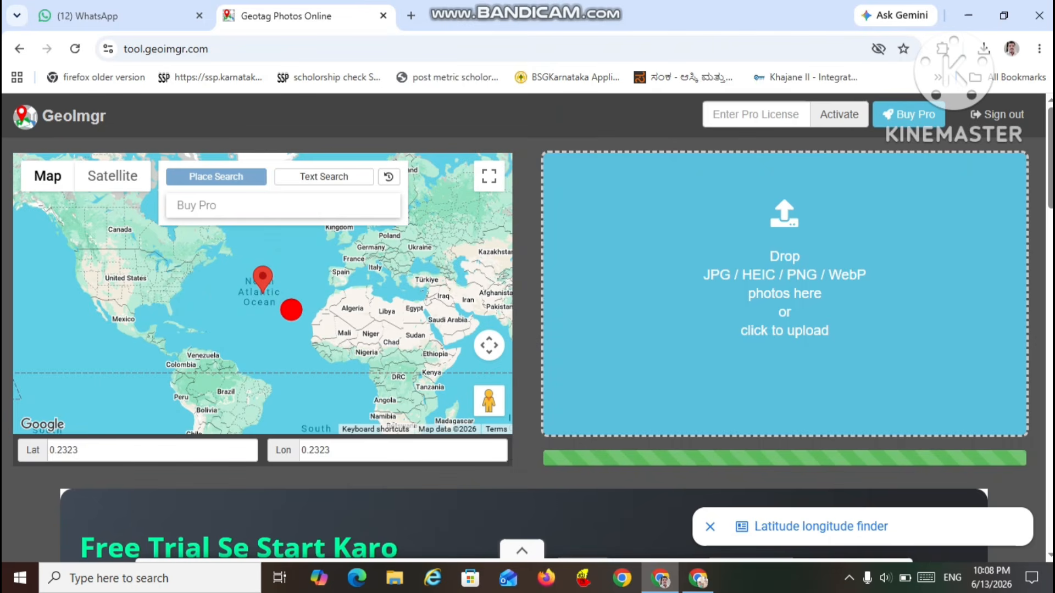
{"action": "left_click_drag", "start_coordinate": [263, 281], "coordinate": [128, 309]}
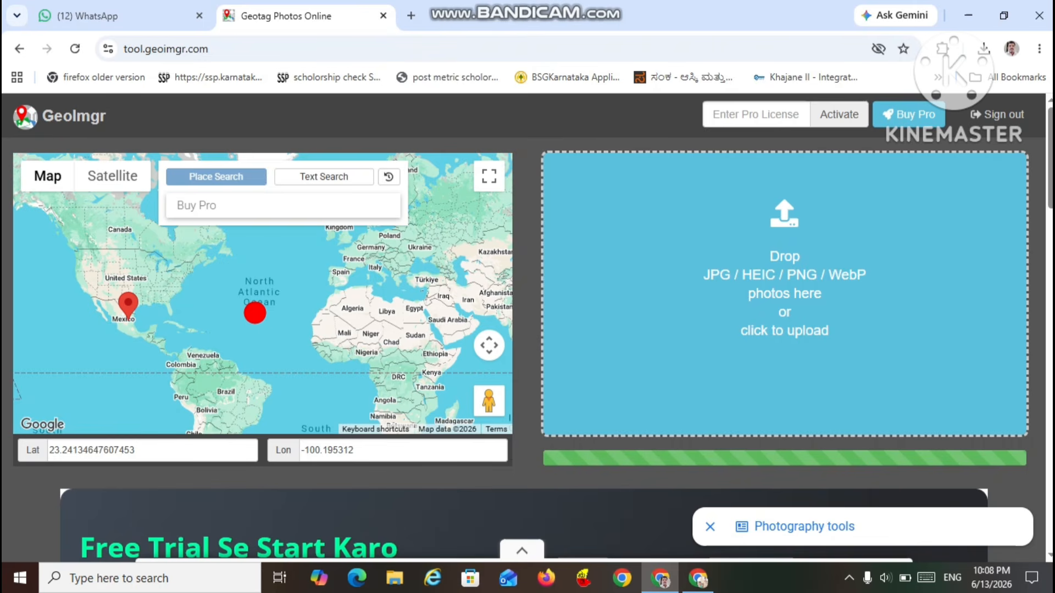
{"action": "left_click_drag", "start_coordinate": [211, 302], "coordinate": [463, 299]}
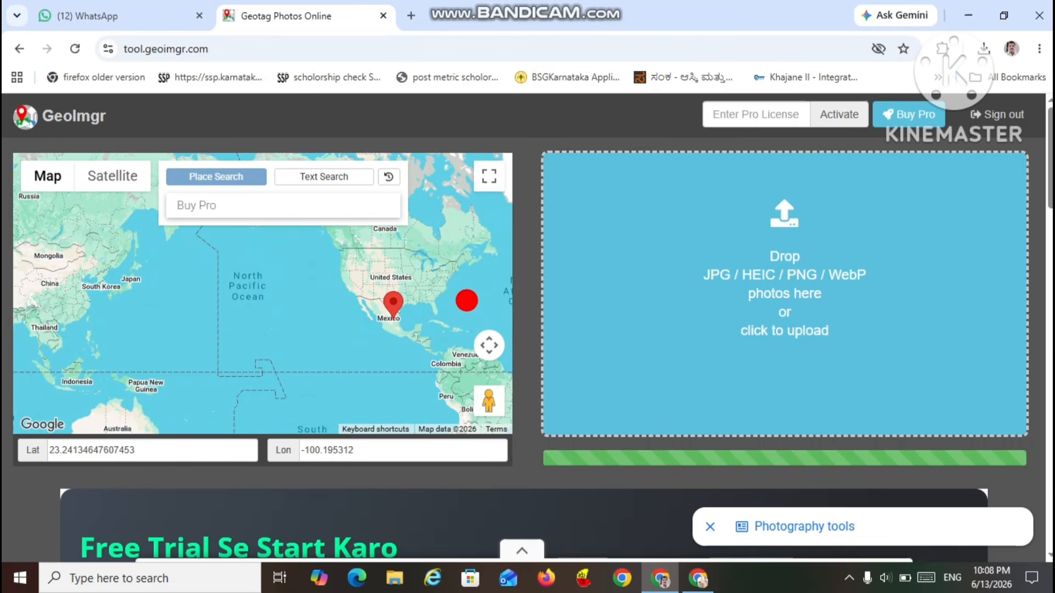
{"action": "mouse_move", "coordinate": [391, 303]}
{"action": "left_mouse_down"}
{"action": "mouse_move", "coordinate": [184, 317]}
{"action": "mouse_move", "coordinate": [468, 329]}
{"action": "left_mouse_up"}
{"action": "left_click_drag", "start_coordinate": [413, 304], "coordinate": [219, 310]}
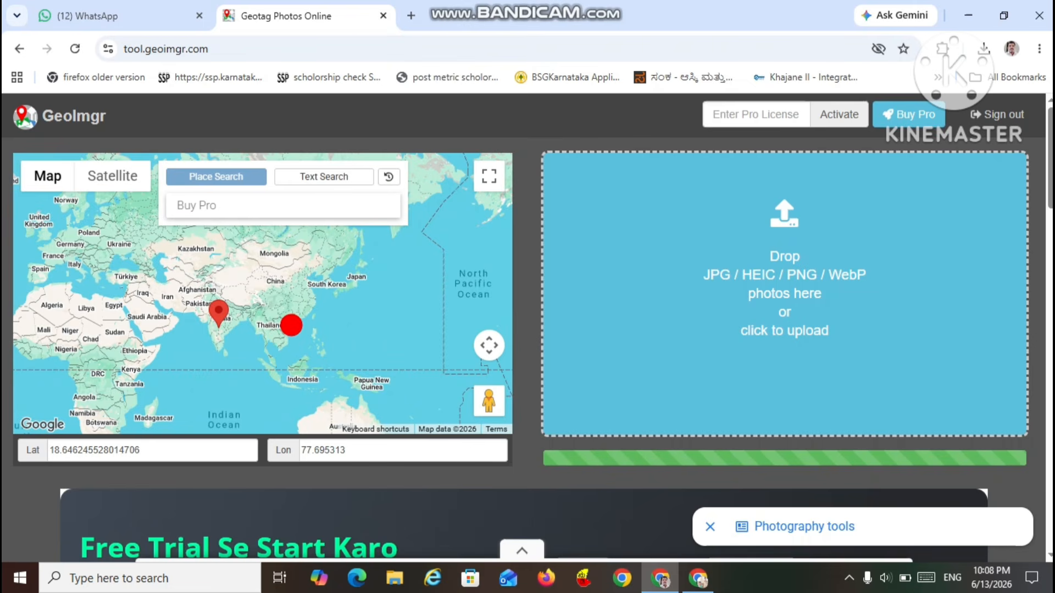
Move the marker south into Karnataka, just east of Mysuru, at about latitude 12.25 and longitude 77.10
{"action": "scroll", "coordinate": [291, 325], "scroll_direction": "up", "scroll_amount": 5}
{"action": "left_click_drag", "start_coordinate": [181, 335], "coordinate": [476, 301]}
{"action": "scroll", "coordinate": [386, 318], "scroll_direction": "up", "scroll_amount": 1}
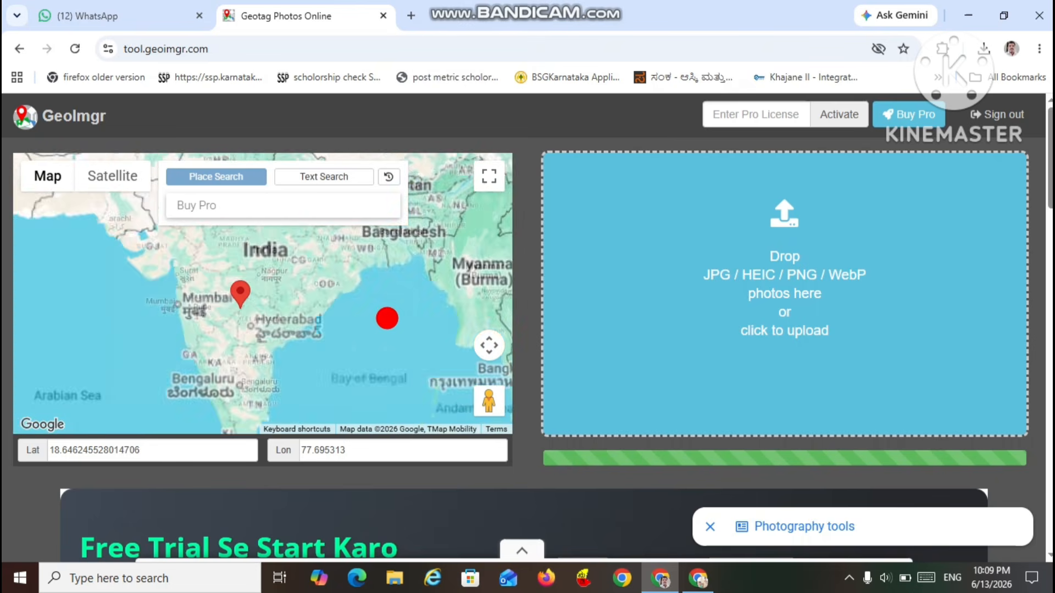
{"action": "scroll", "coordinate": [387, 318], "scroll_direction": "up", "scroll_amount": 1}
{"action": "left_click_drag", "start_coordinate": [188, 351], "coordinate": [497, 344]}
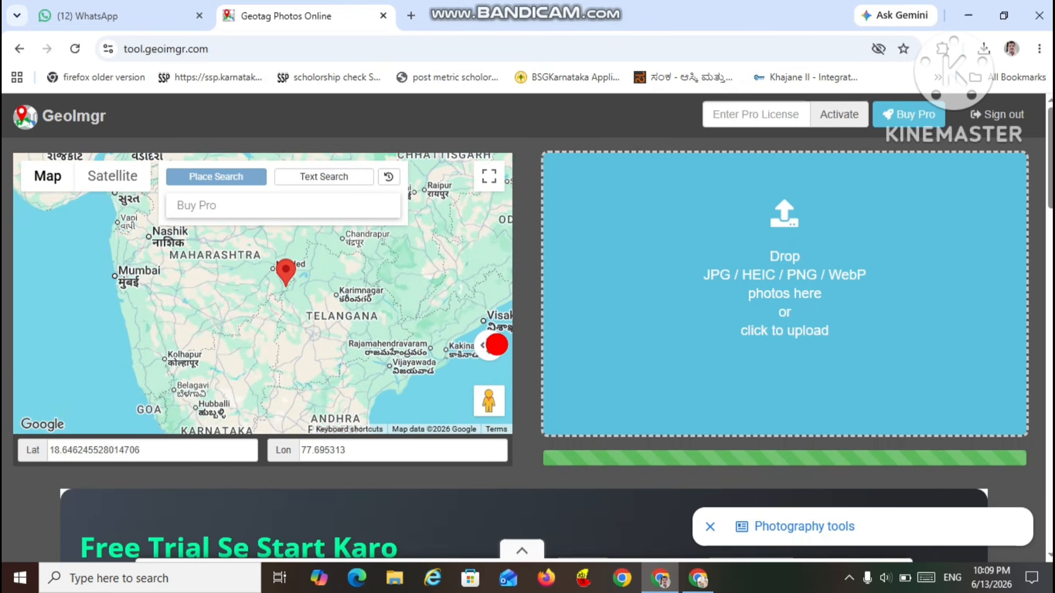
{"action": "left_click_drag", "start_coordinate": [283, 269], "coordinate": [279, 369]}
{"action": "left_click_drag", "start_coordinate": [345, 362], "coordinate": [369, 231]}
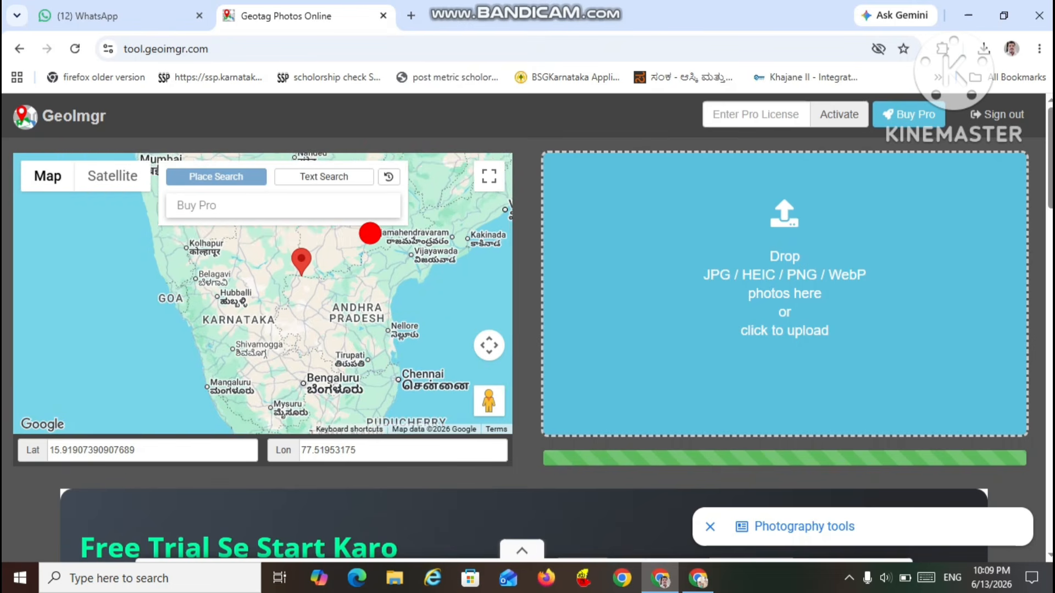
{"action": "left_click_drag", "start_coordinate": [302, 244], "coordinate": [288, 379]}
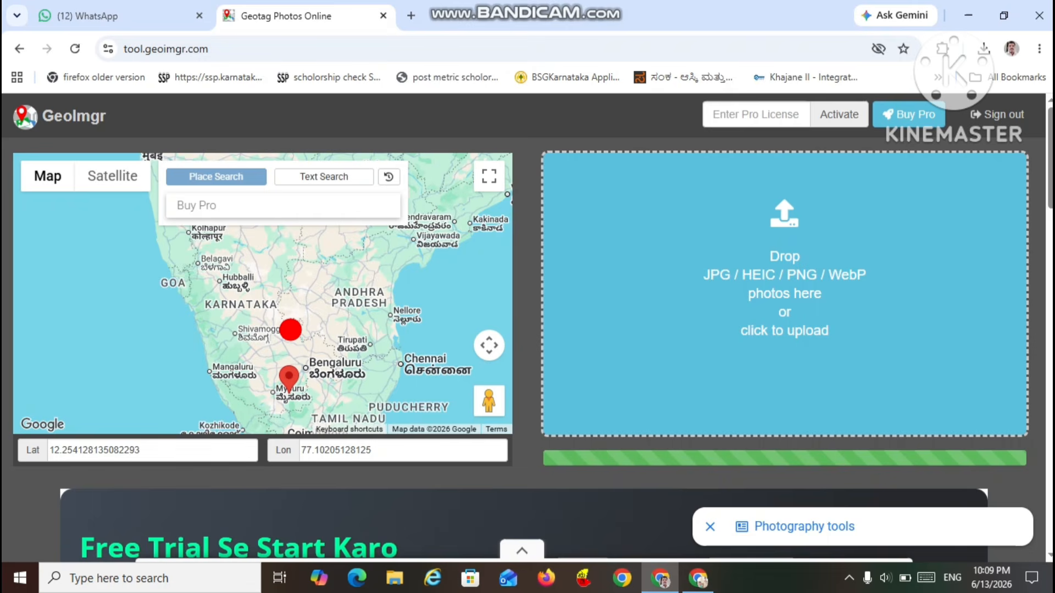
Move the marker northwest to the Krishnarajpete area, at about latitude 12.68 and longitude 76.54
{"action": "mouse_move", "coordinate": [290, 330]}
{"action": "left_mouse_down"}
{"action": "mouse_move", "coordinate": [296, 262]}
{"action": "mouse_move", "coordinate": [284, 279]}
{"action": "left_mouse_up"}
{"action": "scroll", "coordinate": [282, 280], "scroll_direction": "up", "scroll_amount": 2}
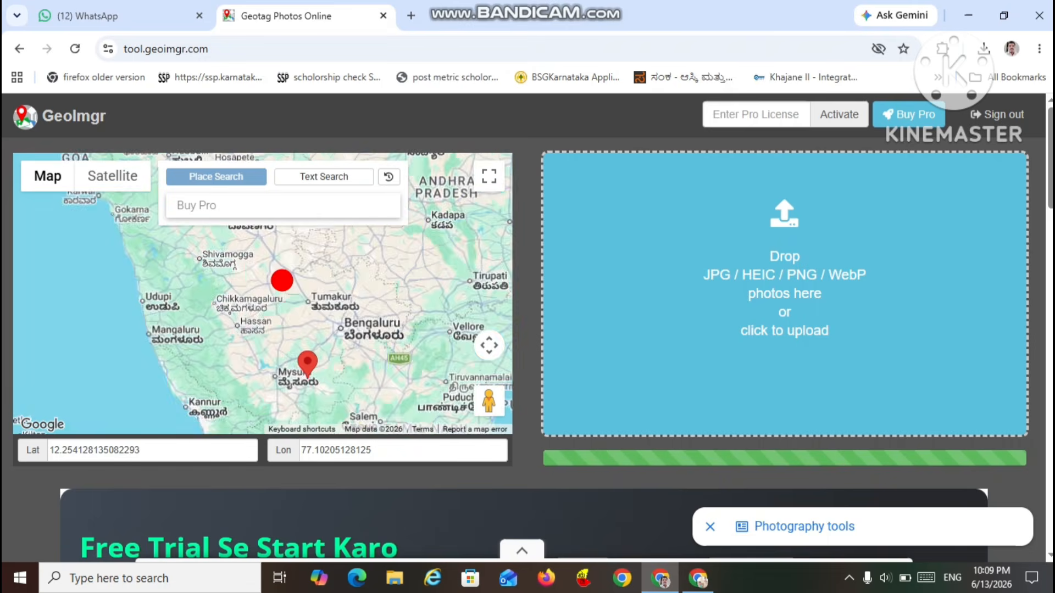
{"action": "left_click_drag", "start_coordinate": [330, 372], "coordinate": [341, 233]}
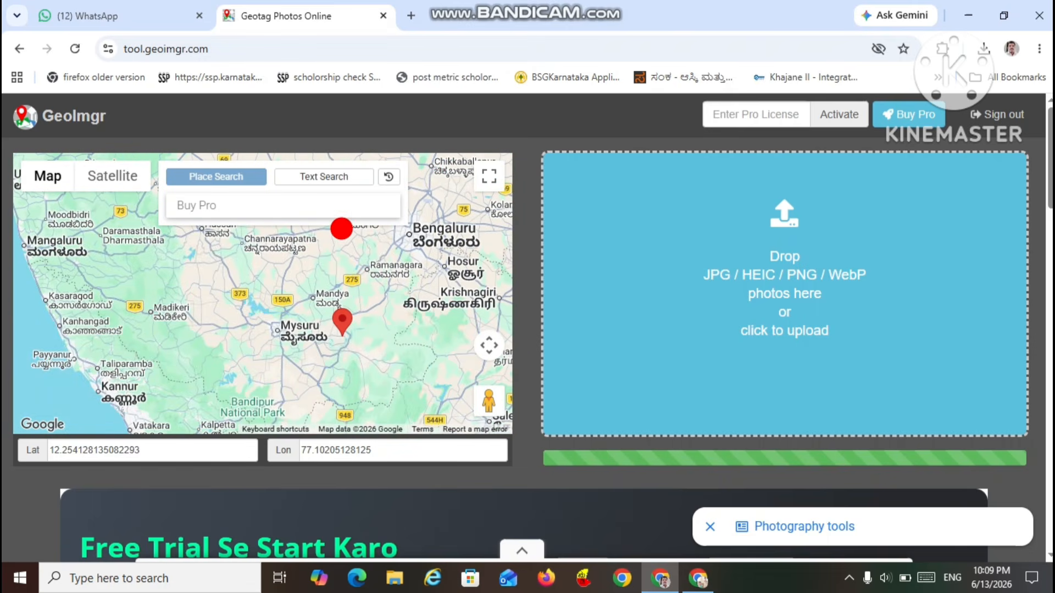
{"action": "left_click_drag", "start_coordinate": [344, 329], "coordinate": [266, 300]}
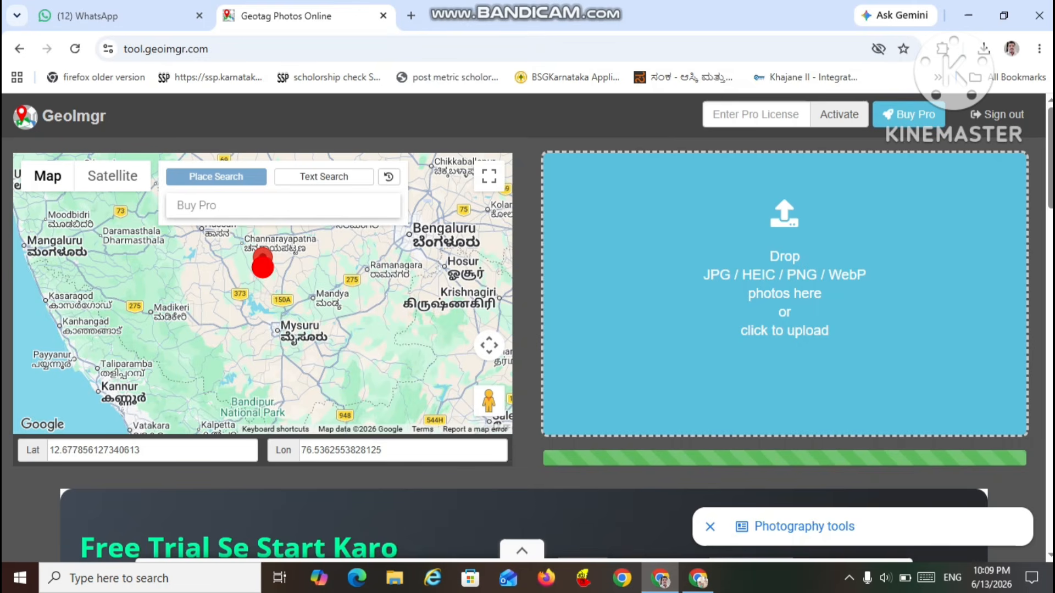
Move the marker beside Gandasi, northeast of Hassan, at about latitude 13.13 and longitude 76.26
{"action": "scroll", "coordinate": [266, 300], "scroll_direction": "up", "scroll_amount": 2}
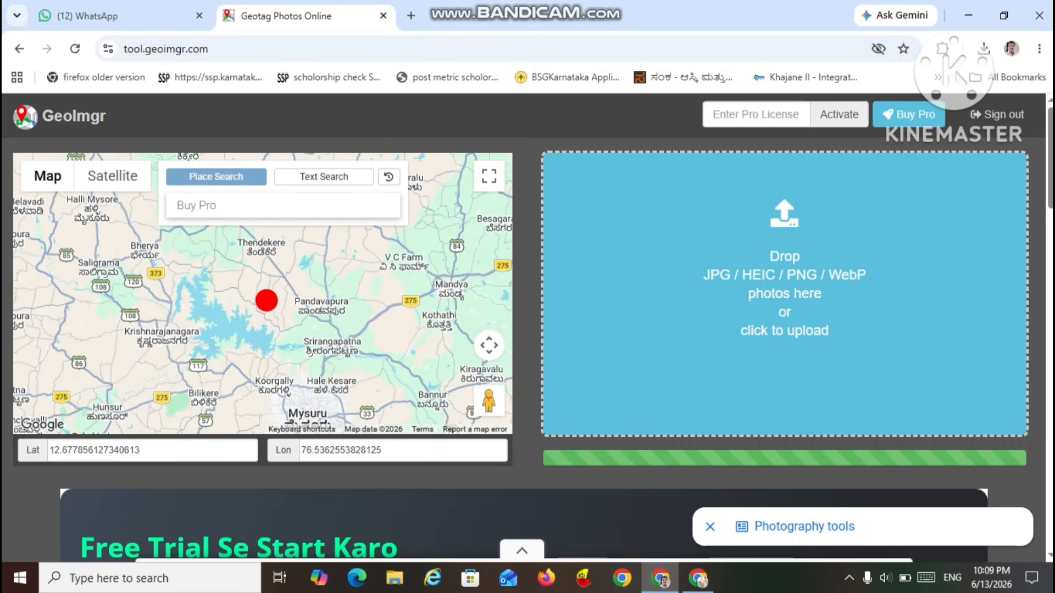
{"action": "mouse_move", "coordinate": [301, 259]}
{"action": "left_mouse_down"}
{"action": "mouse_move", "coordinate": [420, 361]}
{"action": "mouse_move", "coordinate": [443, 403]}
{"action": "left_mouse_up"}
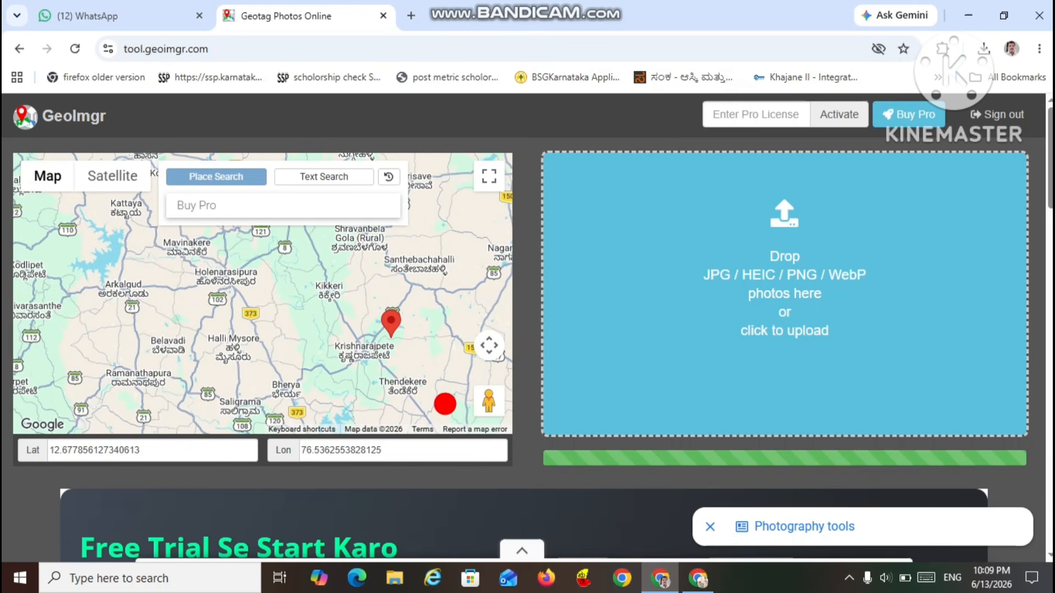
{"action": "left_click_drag", "start_coordinate": [325, 348], "coordinate": [361, 391]}
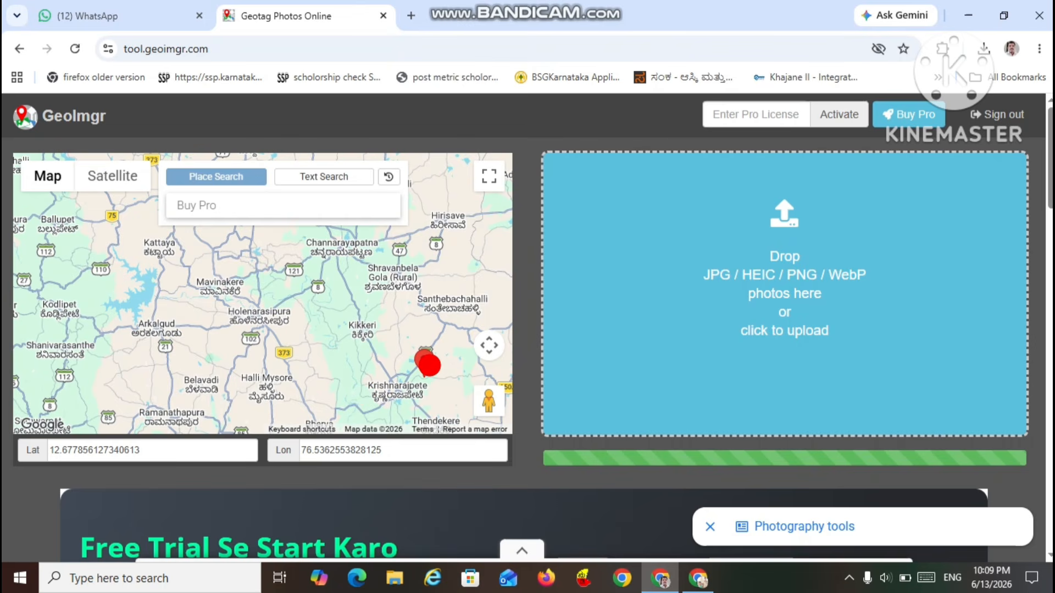
{"action": "mouse_move", "coordinate": [428, 365]}
{"action": "left_mouse_down"}
{"action": "mouse_move", "coordinate": [434, 315]}
{"action": "mouse_move", "coordinate": [228, 354]}
{"action": "mouse_move", "coordinate": [219, 377]}
{"action": "mouse_move", "coordinate": [357, 269]}
{"action": "mouse_move", "coordinate": [372, 299]}
{"action": "mouse_move", "coordinate": [290, 278]}
{"action": "mouse_move", "coordinate": [406, 384]}
{"action": "mouse_move", "coordinate": [325, 303]}
{"action": "mouse_move", "coordinate": [297, 251]}
{"action": "mouse_move", "coordinate": [285, 278]}
{"action": "mouse_move", "coordinate": [346, 408]}
{"action": "mouse_move", "coordinate": [340, 255]}
{"action": "left_mouse_up"}
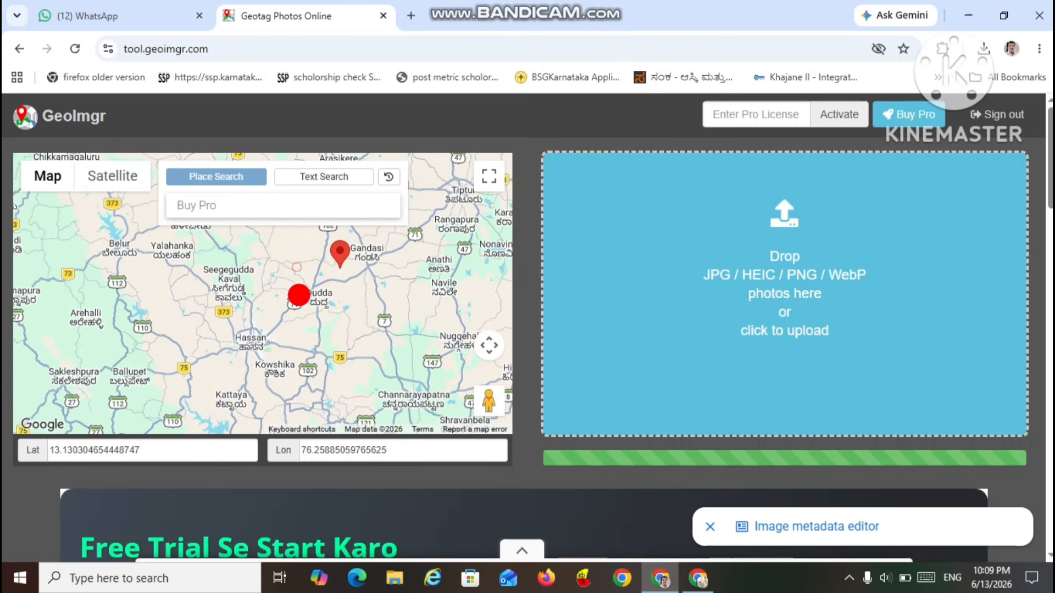
Move the marker north to the town of Arasikere, at about latitude 13.32 and longitude 76.25
{"action": "mouse_move", "coordinate": [297, 294]}
{"action": "left_mouse_down"}
{"action": "mouse_move", "coordinate": [302, 389]}
{"action": "mouse_move", "coordinate": [348, 346]}
{"action": "mouse_move", "coordinate": [344, 280]}
{"action": "left_mouse_up"}
{"action": "scroll", "coordinate": [330, 327], "scroll_direction": "up", "scroll_amount": 2}
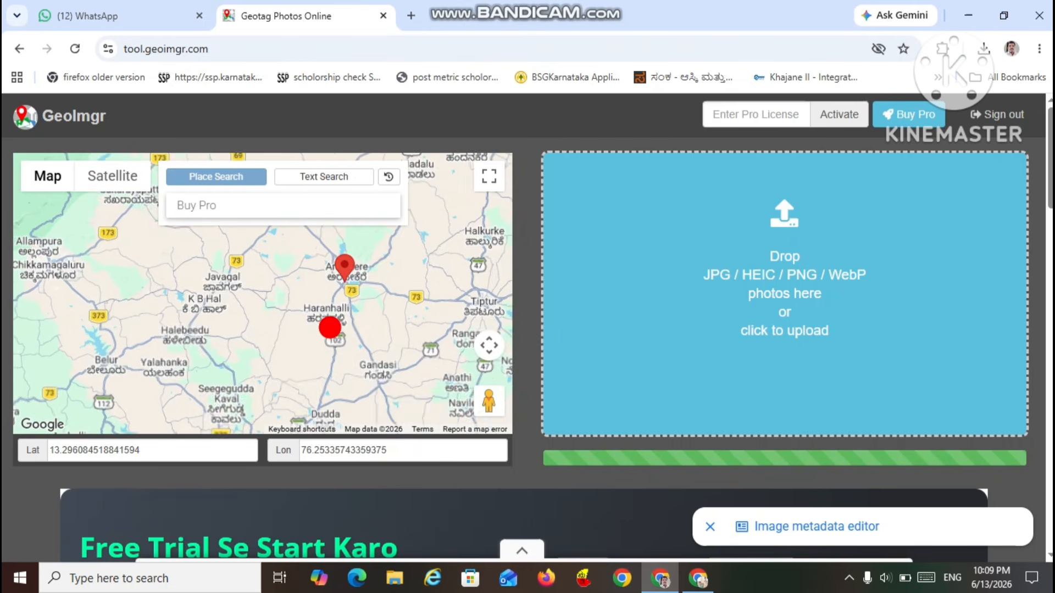
{"action": "left_click_drag", "start_coordinate": [438, 283], "coordinate": [397, 354]}
{"action": "scroll", "coordinate": [397, 354], "scroll_direction": "down", "scroll_amount": 2}
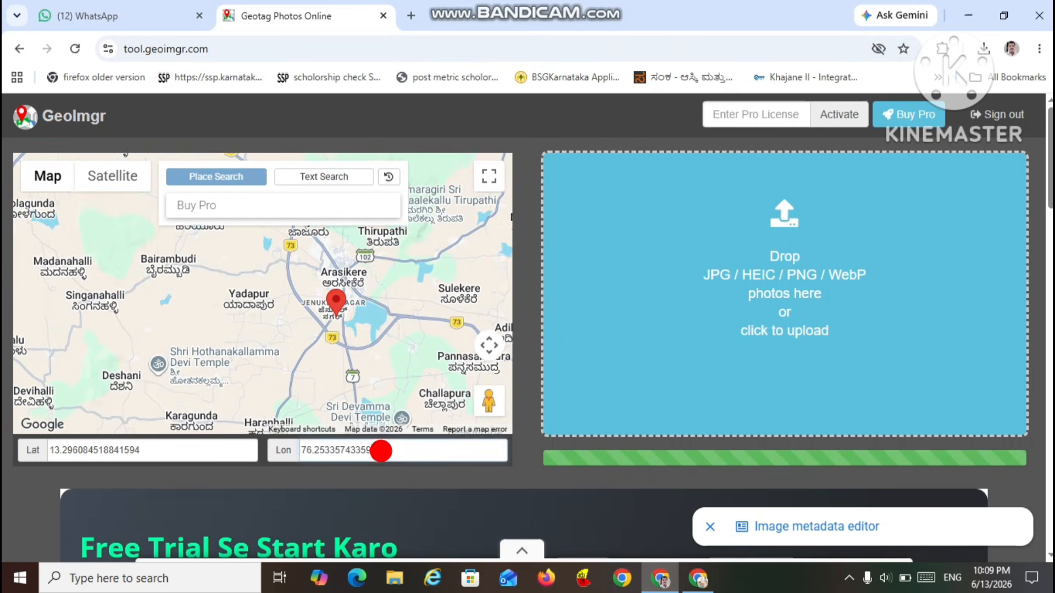
{"action": "left_click_drag", "start_coordinate": [314, 401], "coordinate": [273, 431]}
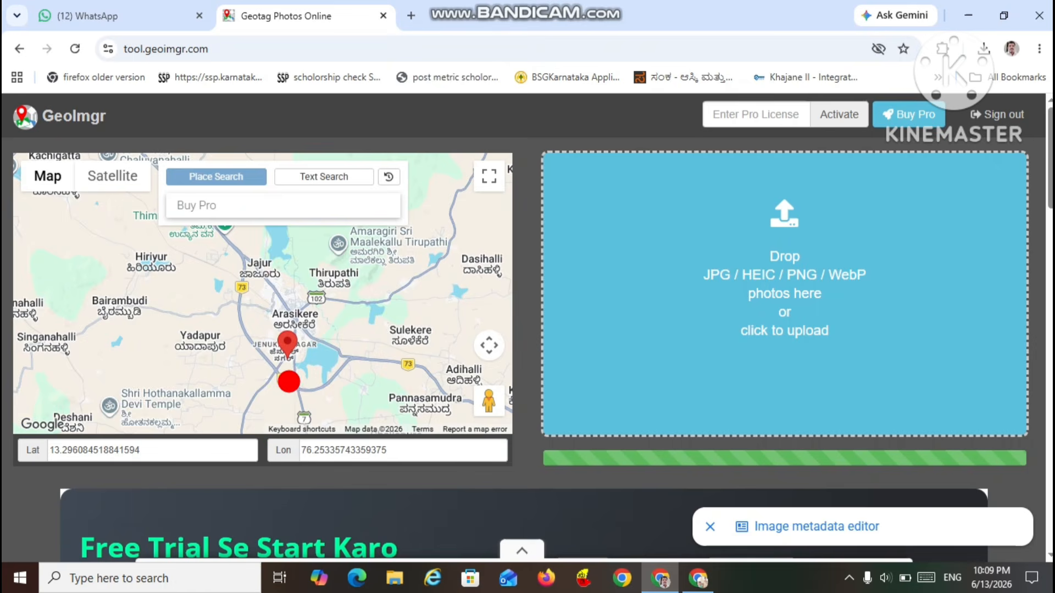
{"action": "scroll", "coordinate": [287, 377], "scroll_direction": "up", "scroll_amount": 1}
{"action": "mouse_move", "coordinate": [426, 286]}
{"action": "left_mouse_down"}
{"action": "mouse_move", "coordinate": [412, 341]}
{"action": "mouse_move", "coordinate": [427, 367]}
{"action": "mouse_move", "coordinate": [420, 343]}
{"action": "left_mouse_up"}
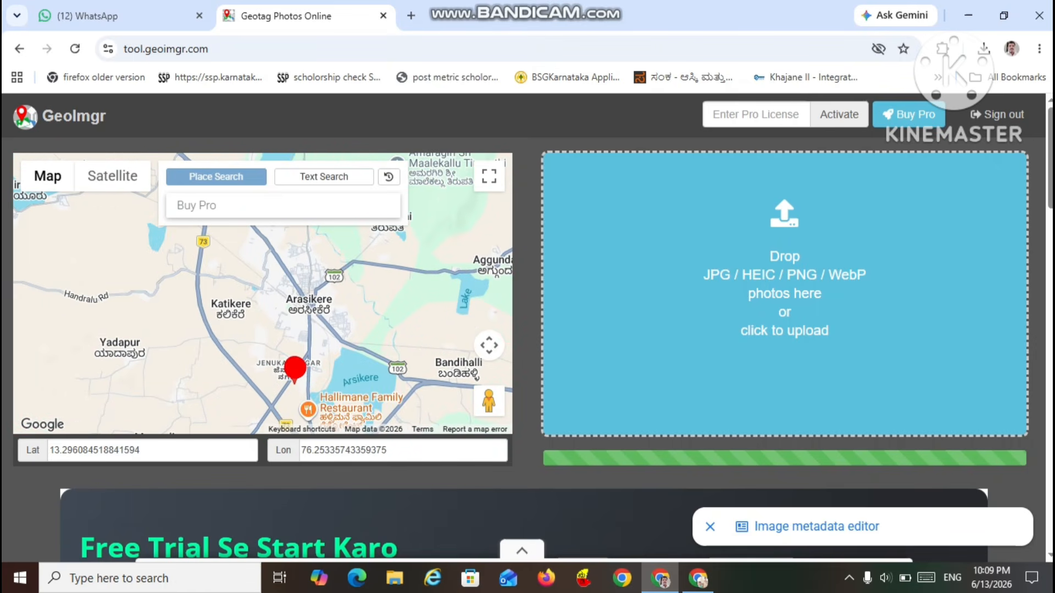
{"action": "left_click_drag", "start_coordinate": [295, 369], "coordinate": [287, 266]}
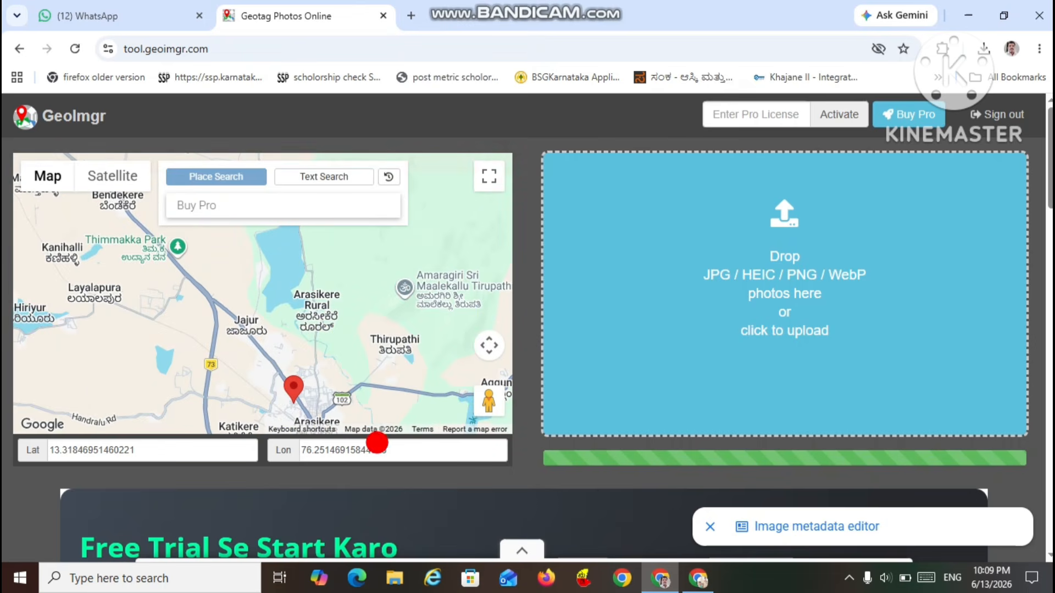
Refine the marker position to Jajur, northwest of Arasikere, at about latitude 13.33 and longitude 76.24
{"action": "left_click_drag", "start_coordinate": [295, 391], "coordinate": [264, 343]}
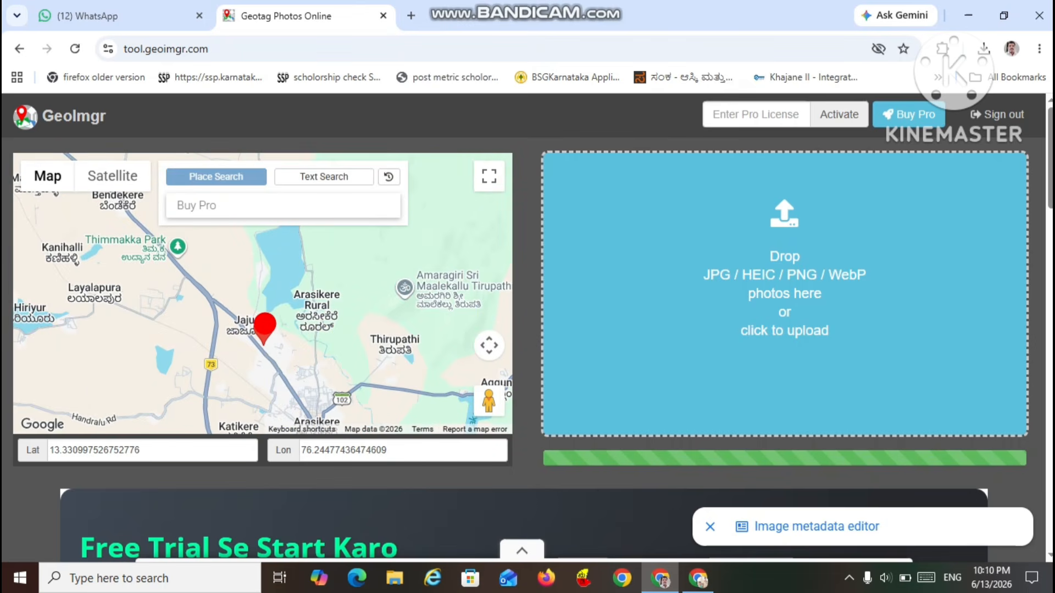
{"action": "scroll", "coordinate": [323, 353], "scroll_direction": "up", "scroll_amount": 2}
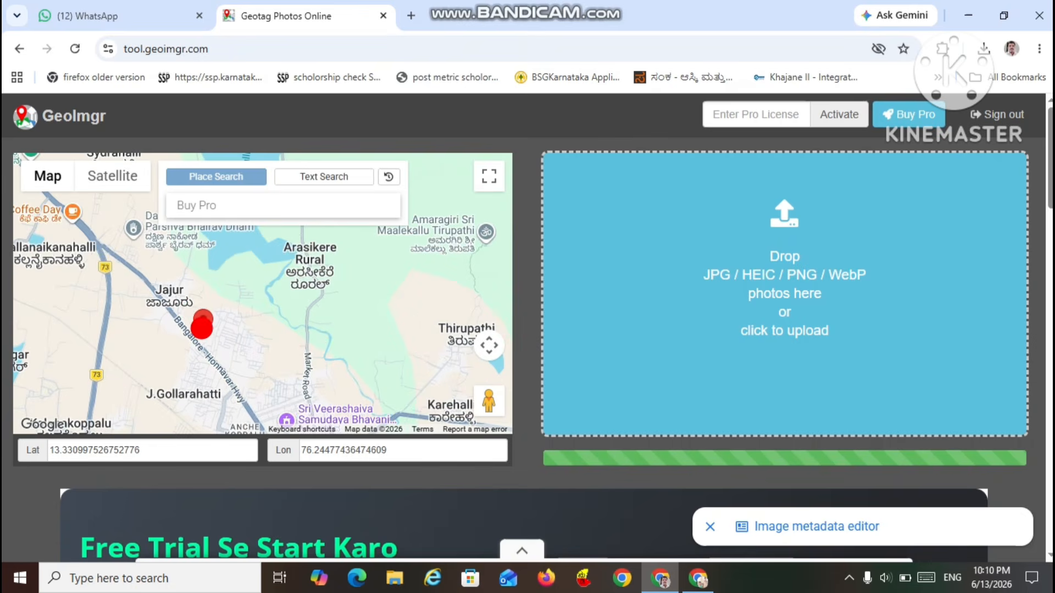
{"action": "left_click_drag", "start_coordinate": [275, 280], "coordinate": [353, 374]}
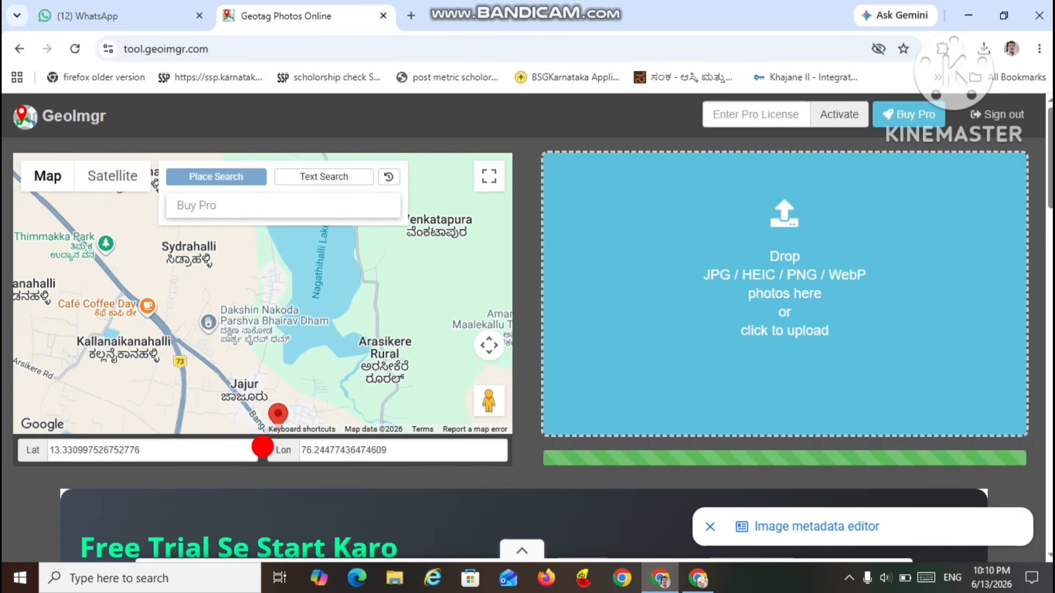
Move the marker north past Bendekere to Basavarajapura, at about latitude 13.376 and longitude 76.219
{"action": "left_click", "coordinate": [160, 266]}
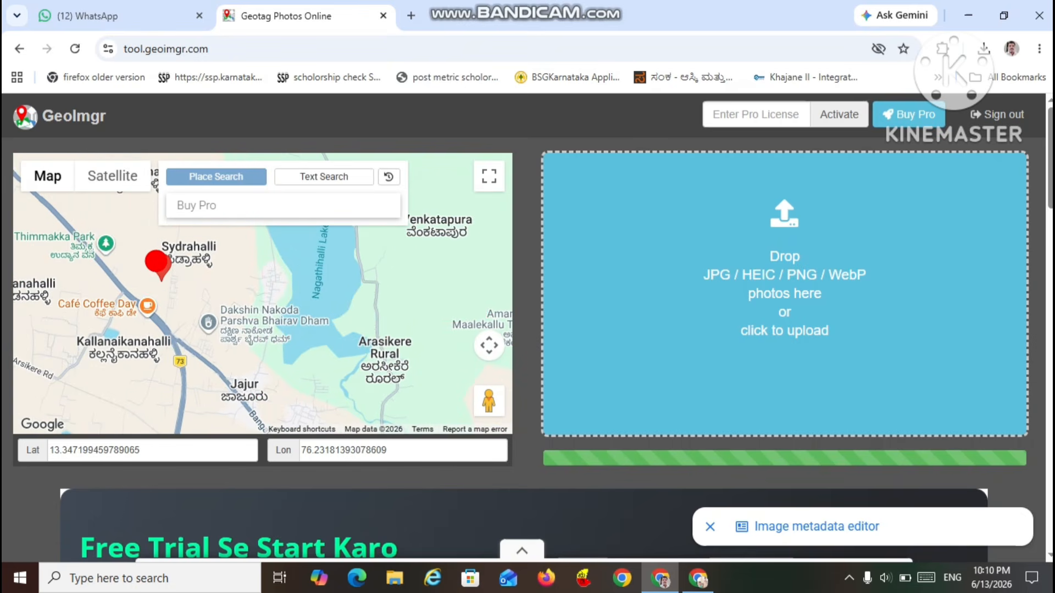
{"action": "left_click_drag", "start_coordinate": [226, 294], "coordinate": [370, 388]}
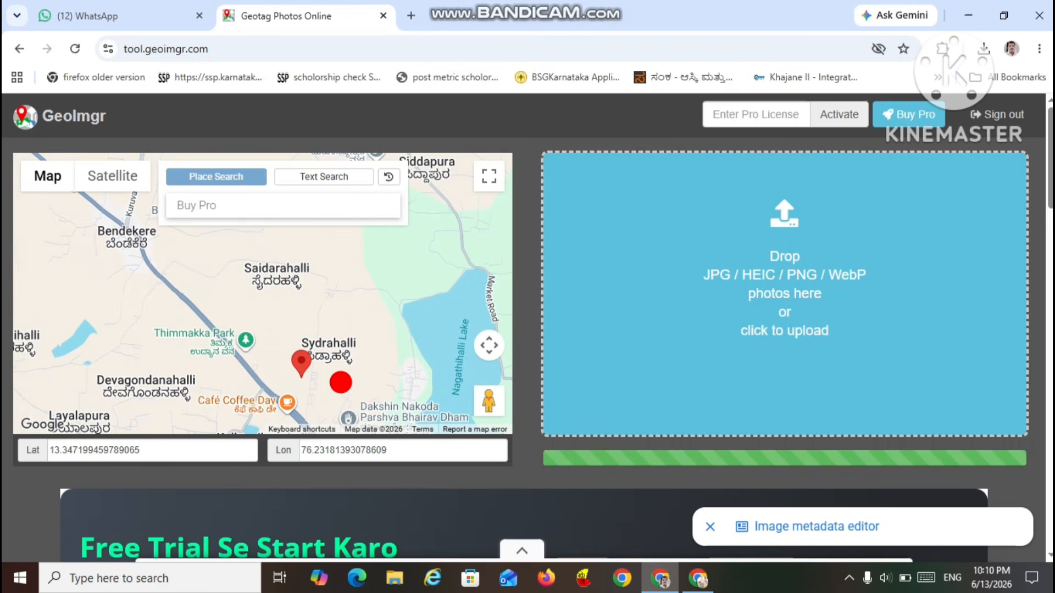
{"action": "left_click", "coordinate": [184, 262]}
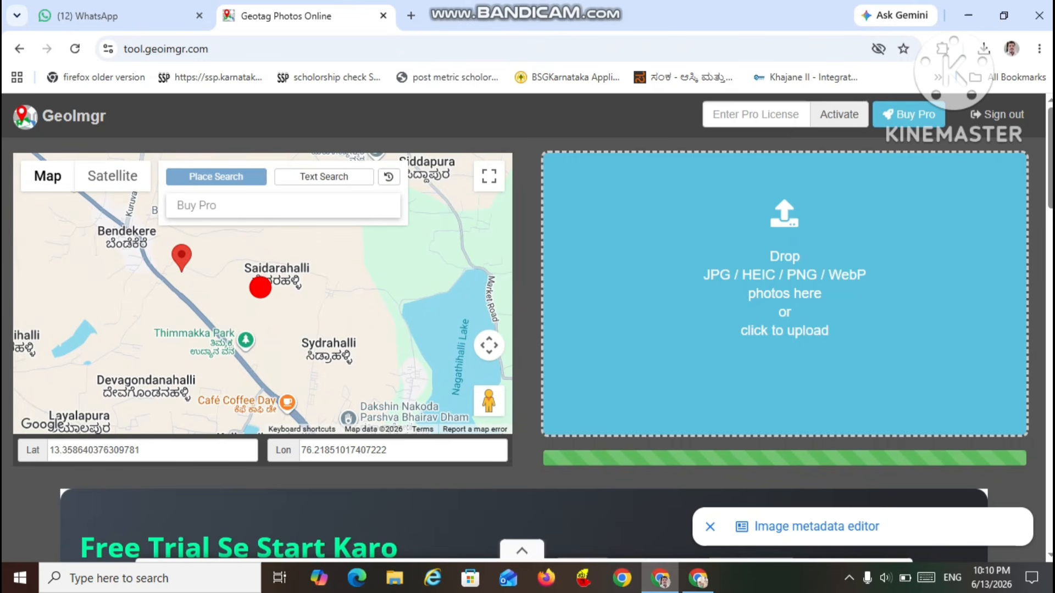
{"action": "mouse_move", "coordinate": [264, 294]}
{"action": "left_mouse_down"}
{"action": "mouse_move", "coordinate": [284, 323]}
{"action": "mouse_move", "coordinate": [279, 415]}
{"action": "left_mouse_up"}
{"action": "left_click_drag", "start_coordinate": [259, 325], "coordinate": [271, 372]}
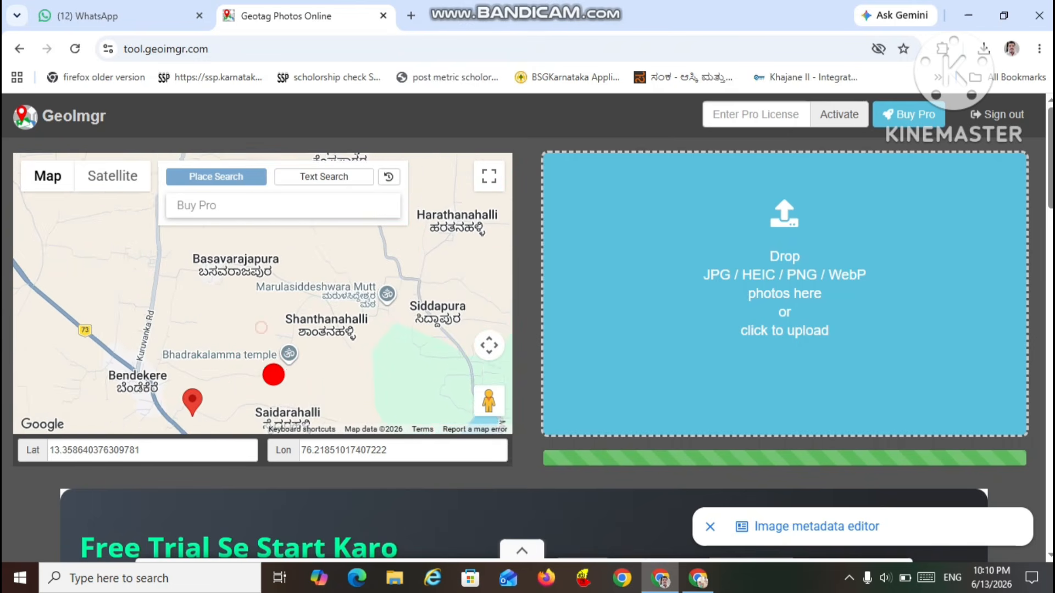
{"action": "left_click", "coordinate": [204, 272]}
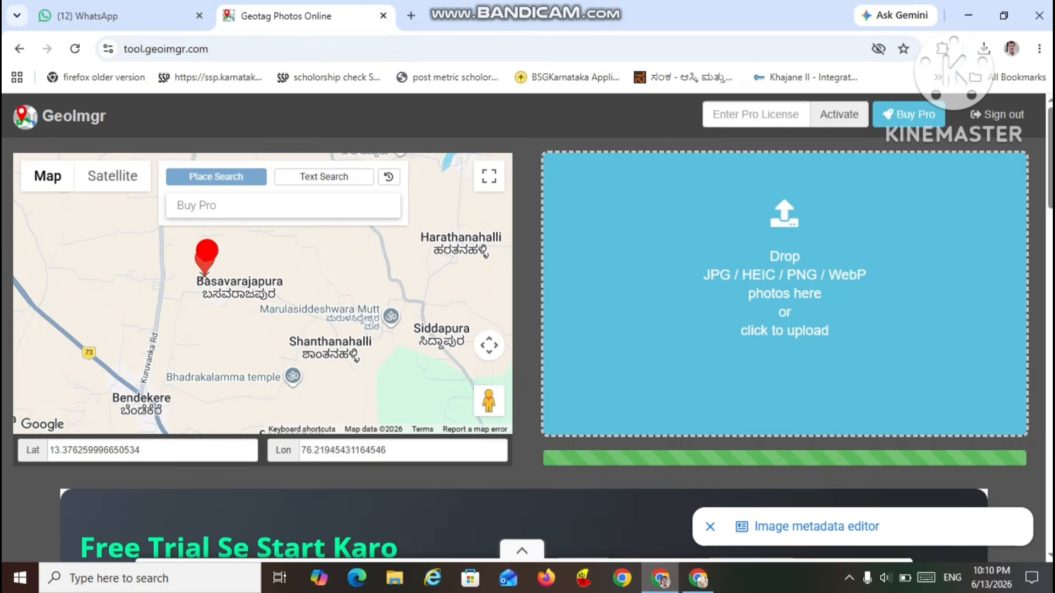
Move the marker north to the village of Kuruvanka, at about latitude 13.405 and longitude 76.223
{"action": "left_click_drag", "start_coordinate": [284, 317], "coordinate": [316, 429]}
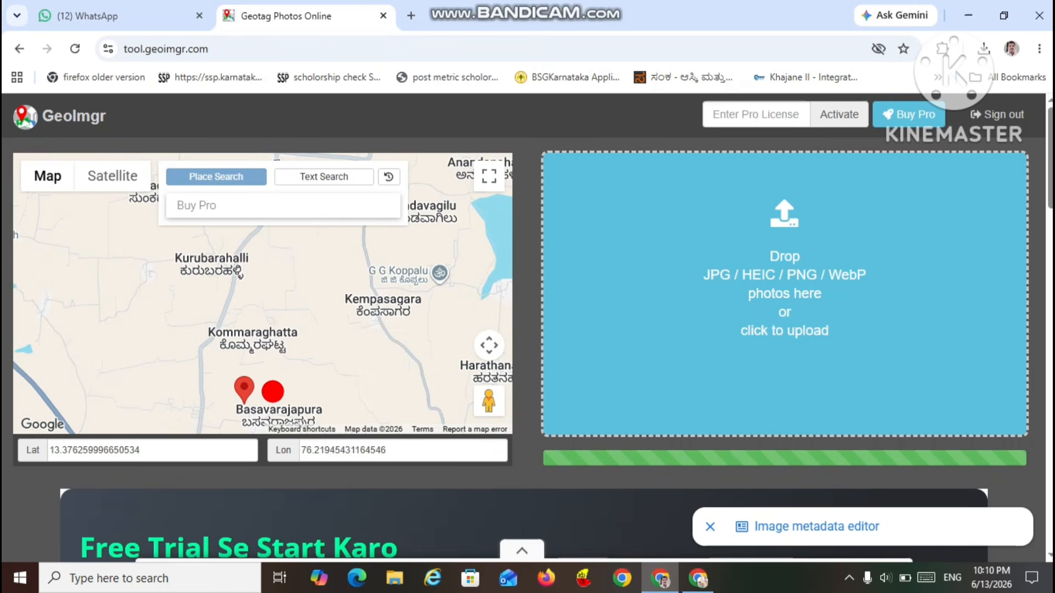
{"action": "left_click_drag", "start_coordinate": [246, 379], "coordinate": [281, 273]}
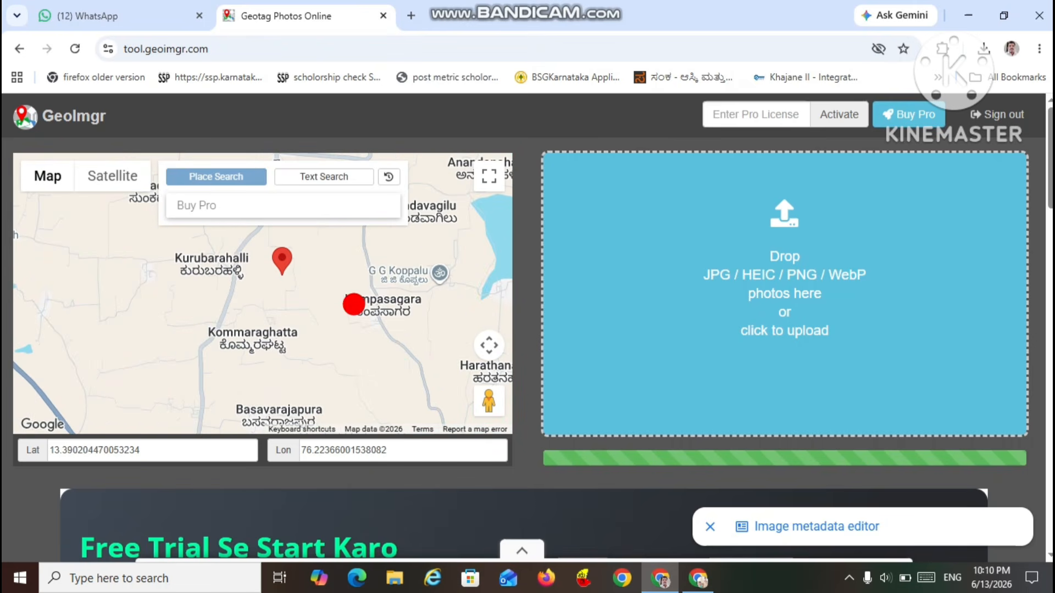
{"action": "left_click_drag", "start_coordinate": [353, 302], "coordinate": [346, 439]}
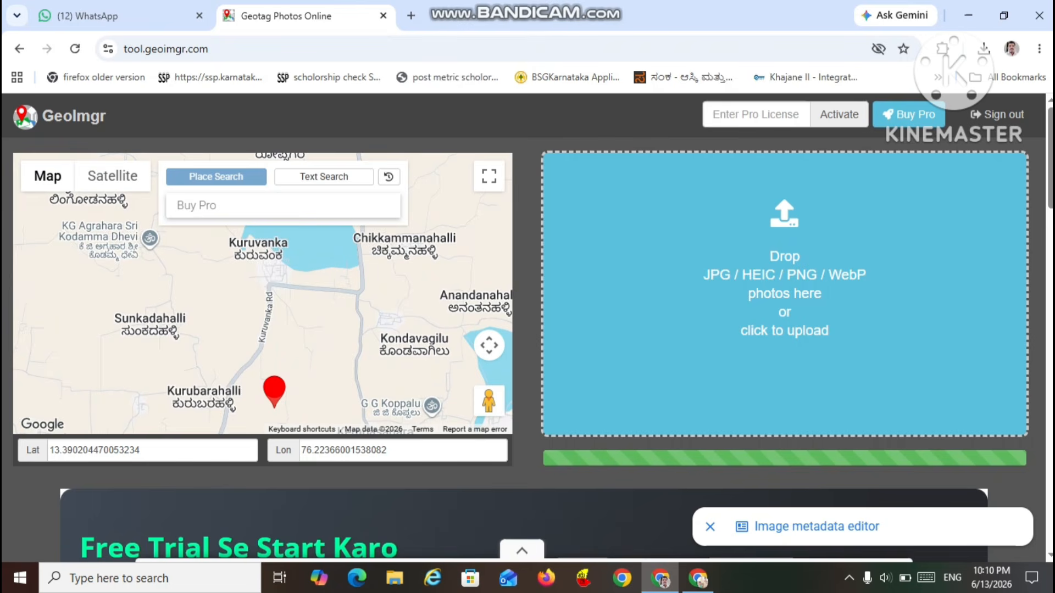
{"action": "left_click_drag", "start_coordinate": [274, 387], "coordinate": [272, 250]}
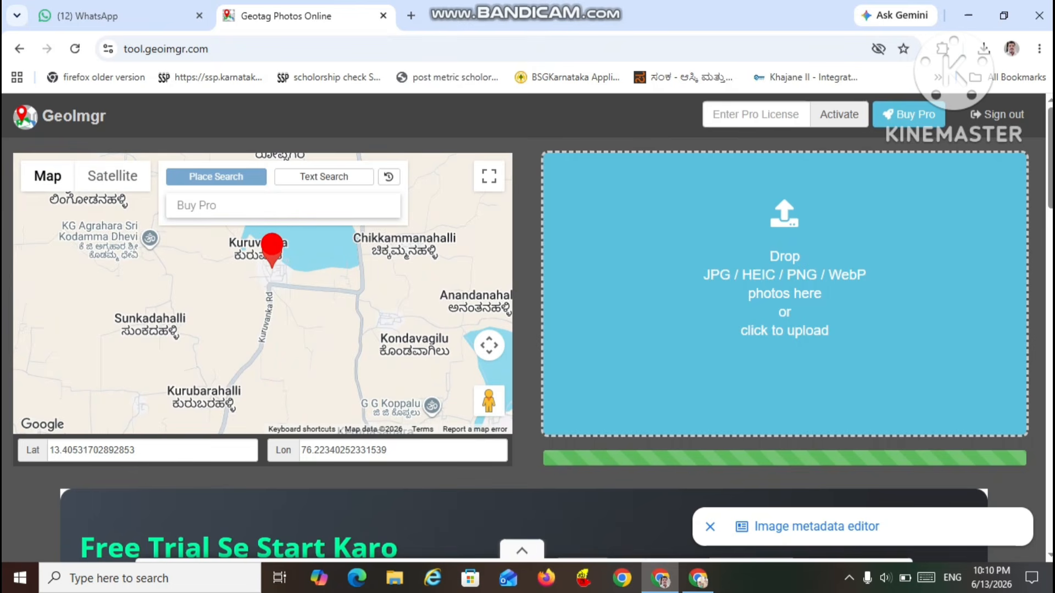
{"action": "left_click", "coordinate": [293, 291]}
{"action": "left_click_drag", "start_coordinate": [293, 292], "coordinate": [314, 341]}
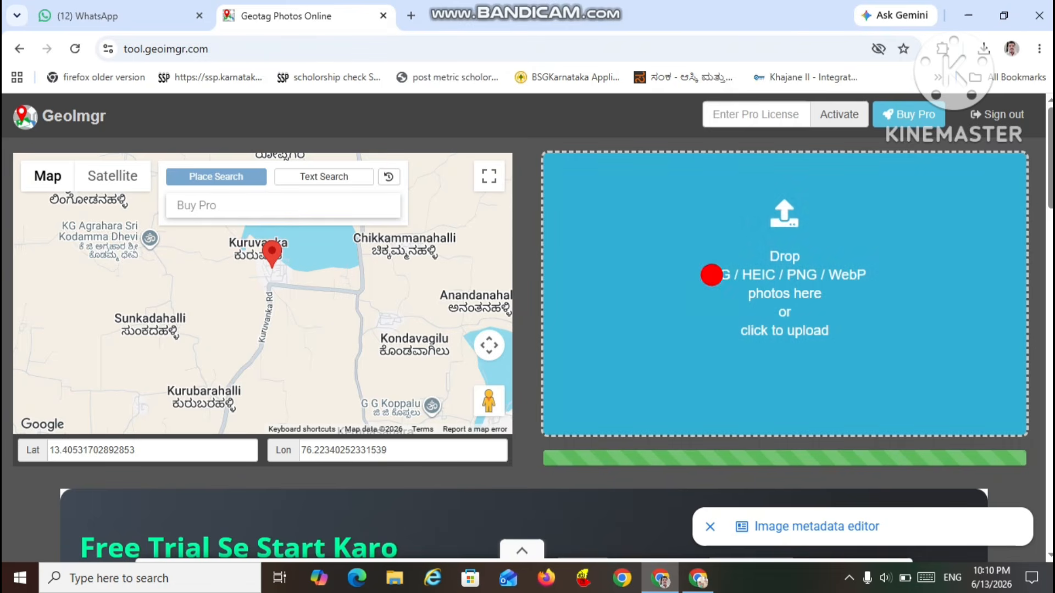
Write the new geotags into the uploaded photo's EXIF data and download the geotagged photo, dismissing the advertisement
{"action": "scroll", "coordinate": [527, 324], "scroll_direction": "down", "scroll_amount": 6}
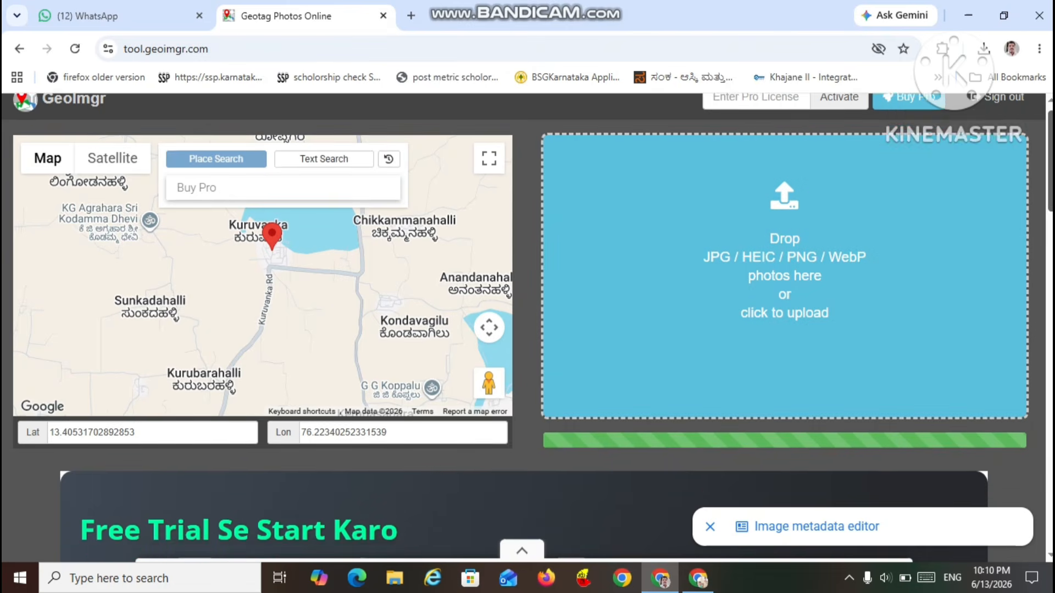
{"action": "scroll", "coordinate": [410, 329], "scroll_direction": "down", "scroll_amount": 2}
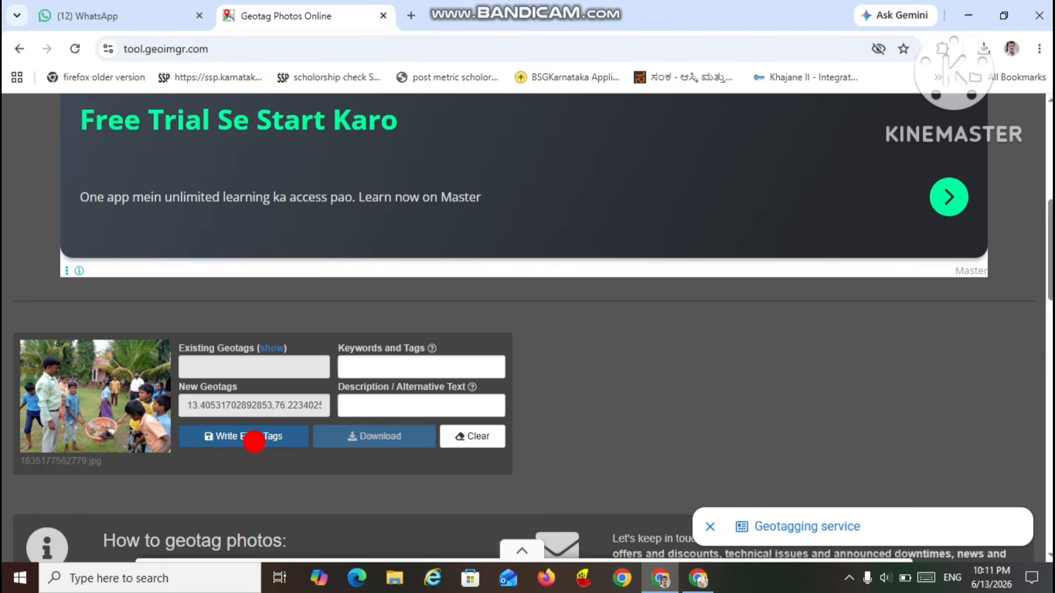
{"action": "left_click", "coordinate": [246, 437]}
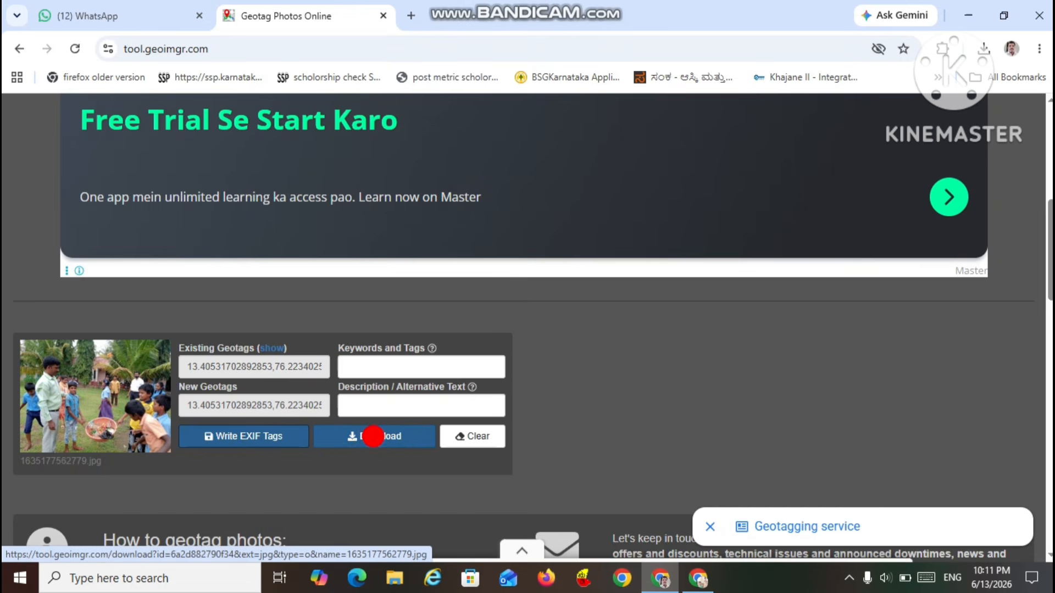
{"action": "left_click", "coordinate": [373, 437]}
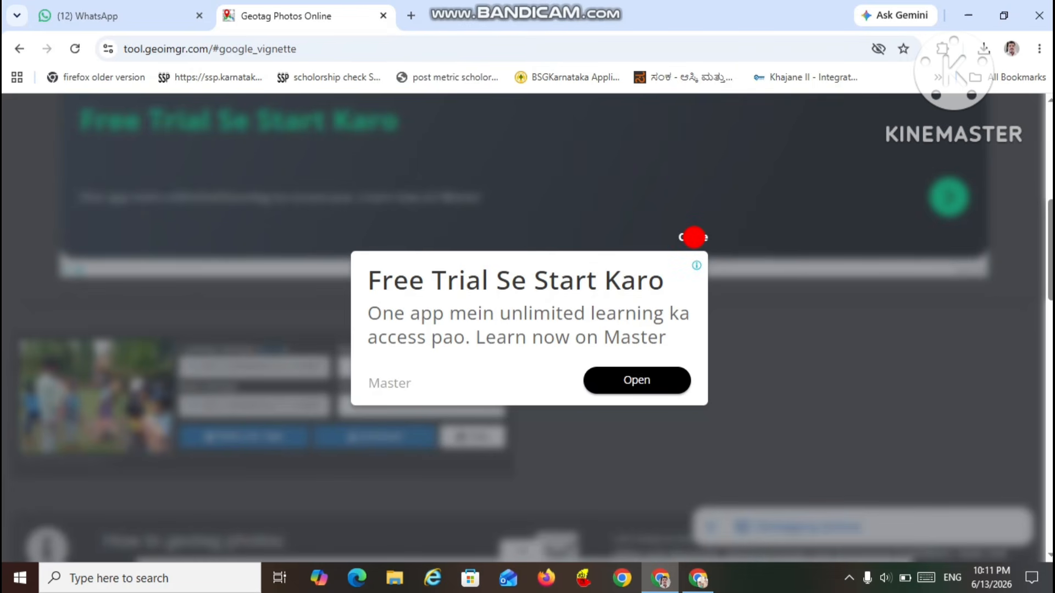
{"action": "left_click", "coordinate": [694, 238]}
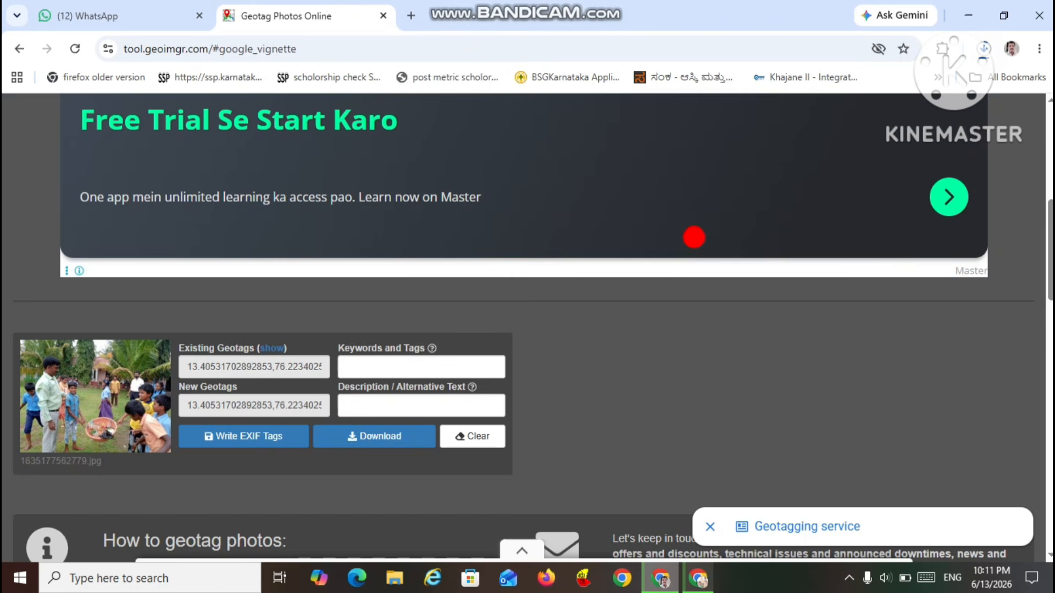
{"action": "left_click", "coordinate": [984, 49]}
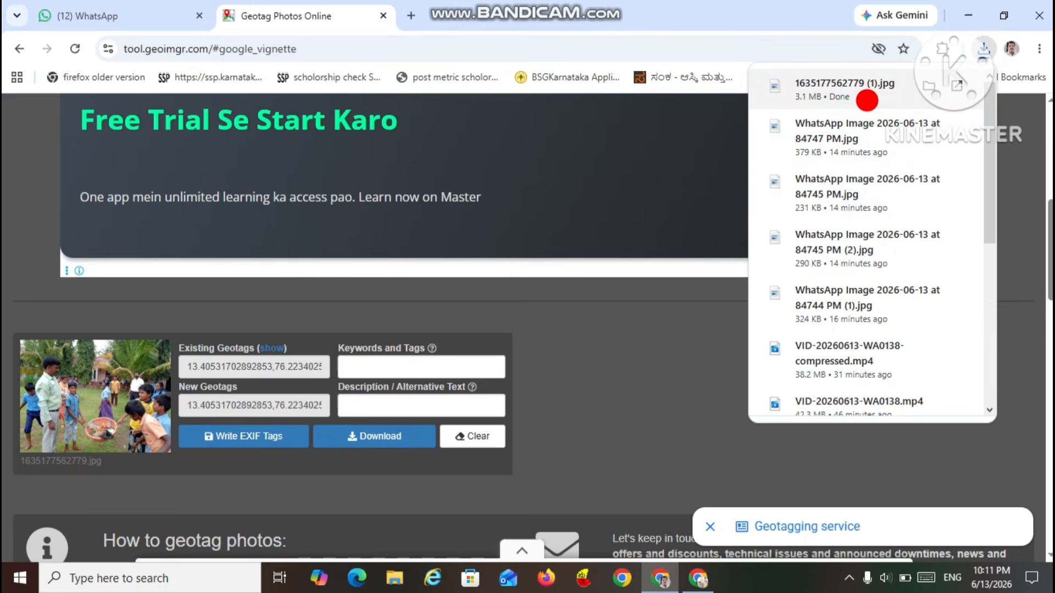
{"action": "left_click", "coordinate": [867, 101]}
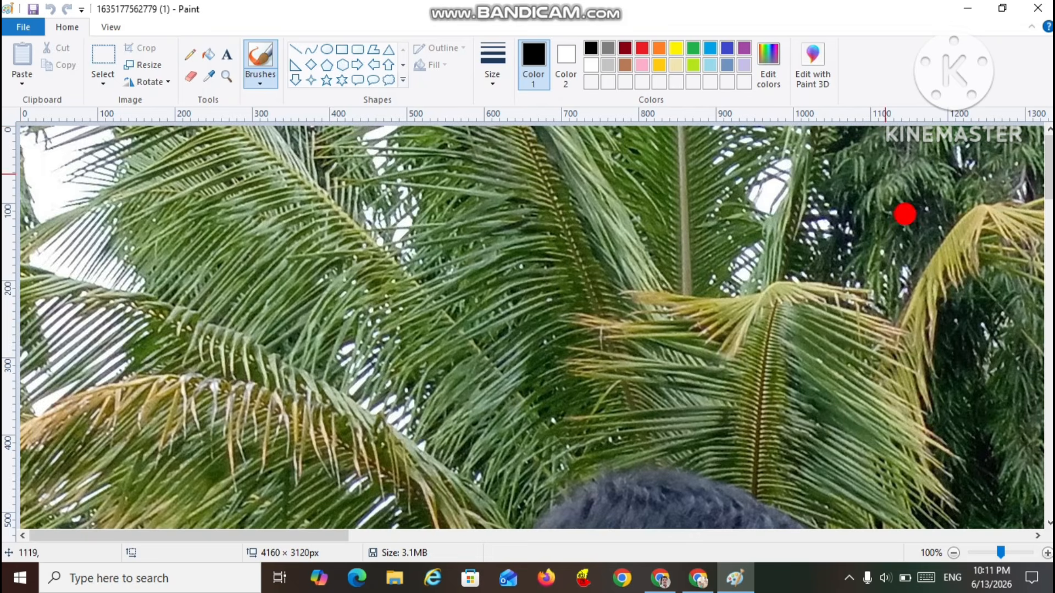
{"action": "scroll", "coordinate": [801, 229], "scroll_direction": "down", "scroll_amount": 3}
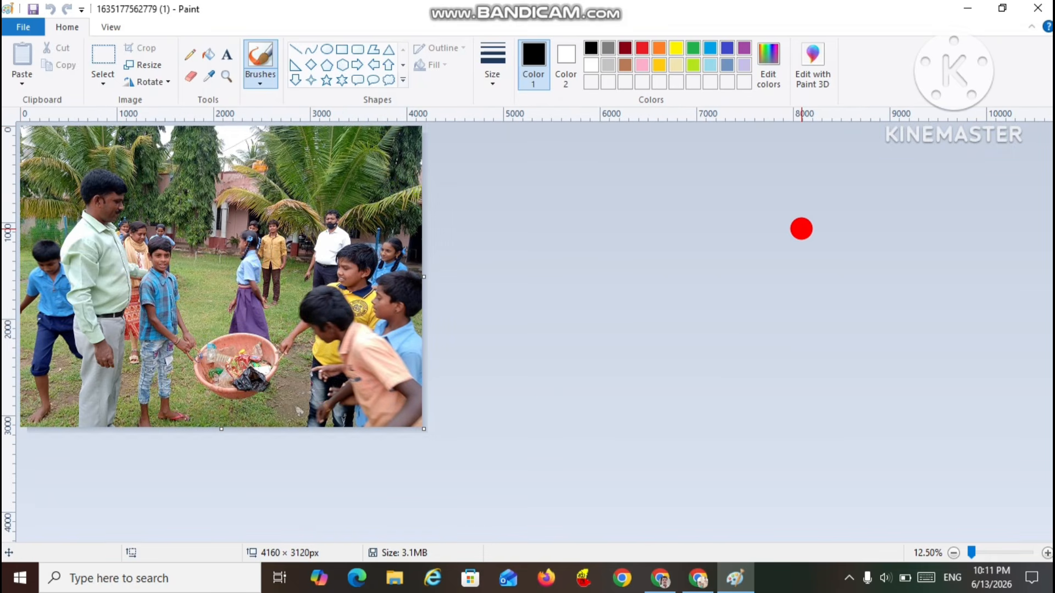